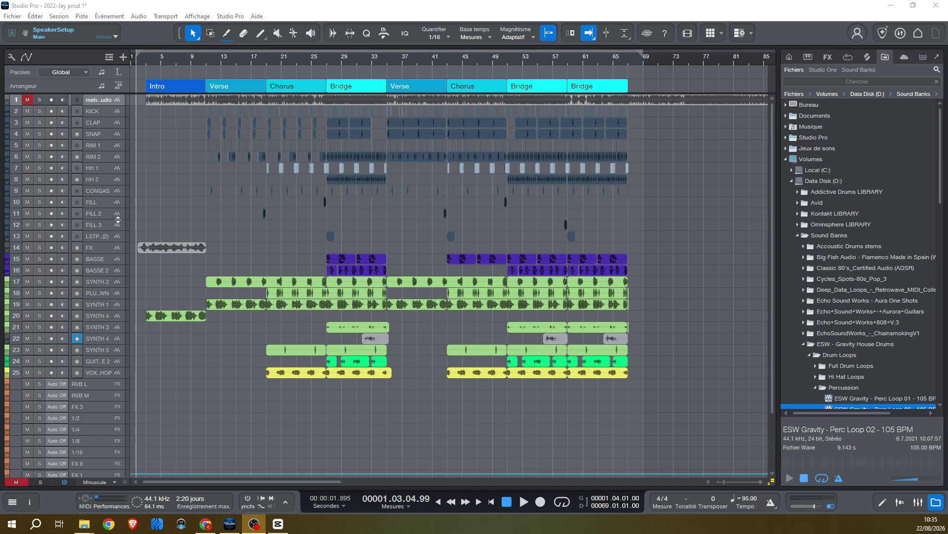
- Go through the sections on the Arranger track one by one, from Intro to the last Bridge
{"action": "left_click", "coordinate": [184, 83]}
{"action": "left_click", "coordinate": [236, 86]}
{"action": "left_click", "coordinate": [291, 89]}
{"action": "left_click", "coordinate": [360, 91]}
{"action": "left_click", "coordinate": [410, 86]}
{"action": "left_click", "coordinate": [477, 91]}
{"action": "left_click", "coordinate": [514, 92]}
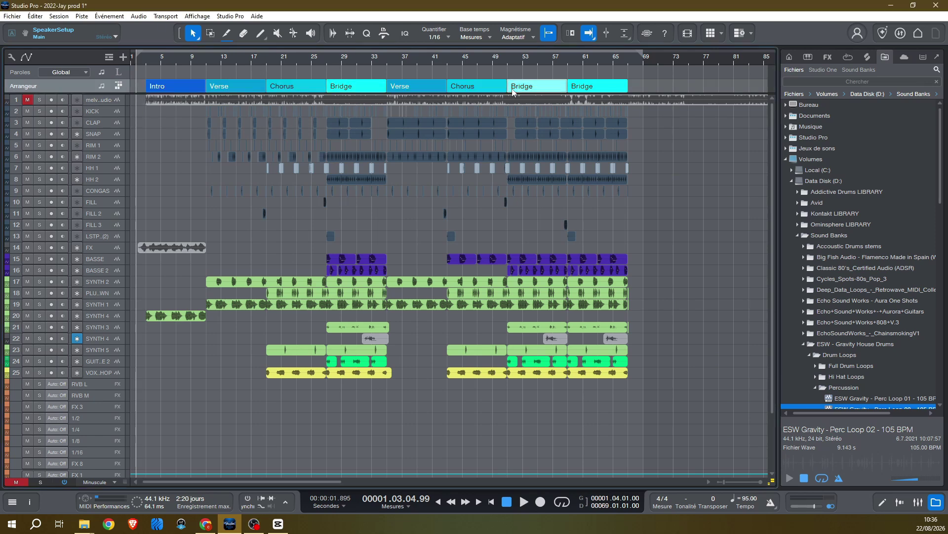
{"action": "left_click", "coordinate": [593, 93]}
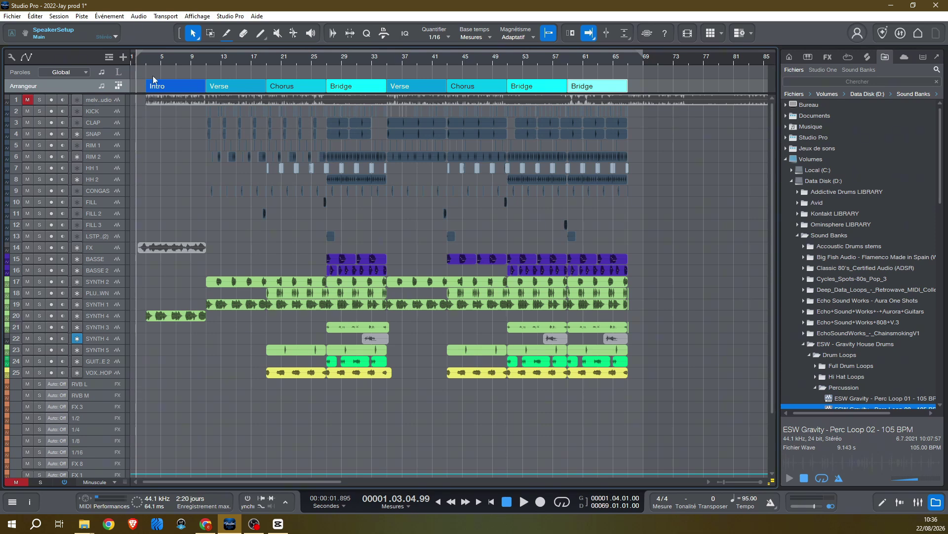
- Hide the Paroles (lyrics) global track above the arrangement
{"action": "left_click", "coordinate": [109, 58]}
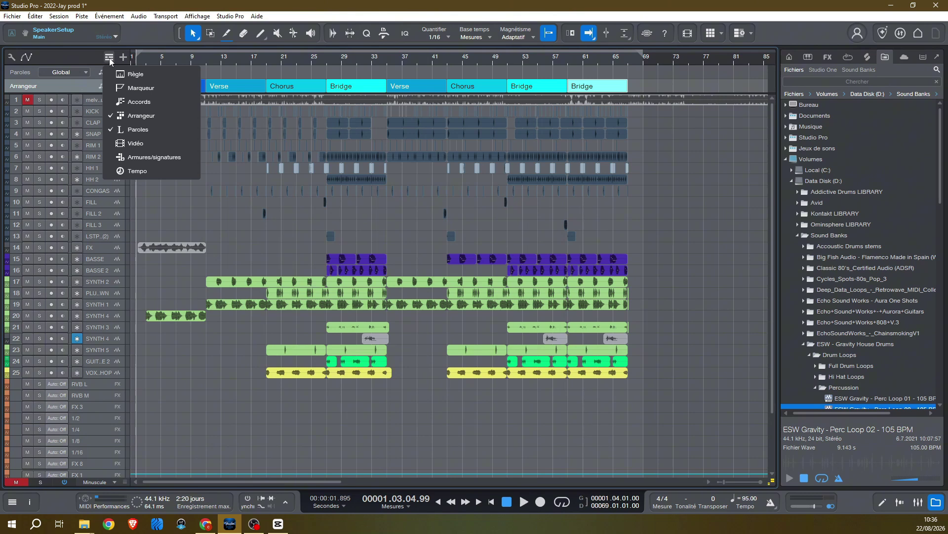
{"action": "left_click", "coordinate": [110, 57]}
{"action": "left_click", "coordinate": [110, 58]}
{"action": "left_click", "coordinate": [139, 124]}
- Hide the Arrangeur global track and show it again
{"action": "left_click", "coordinate": [109, 58]}
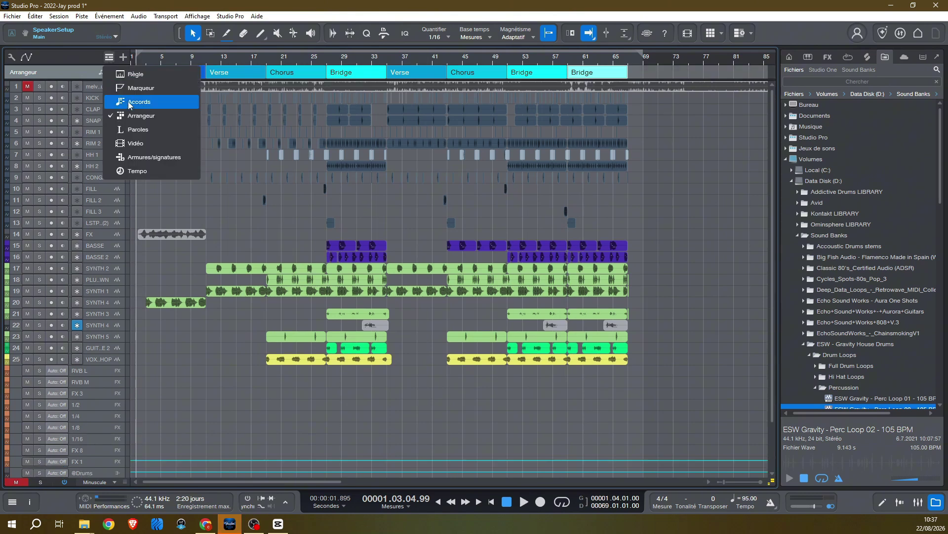
{"action": "left_click", "coordinate": [138, 118]}
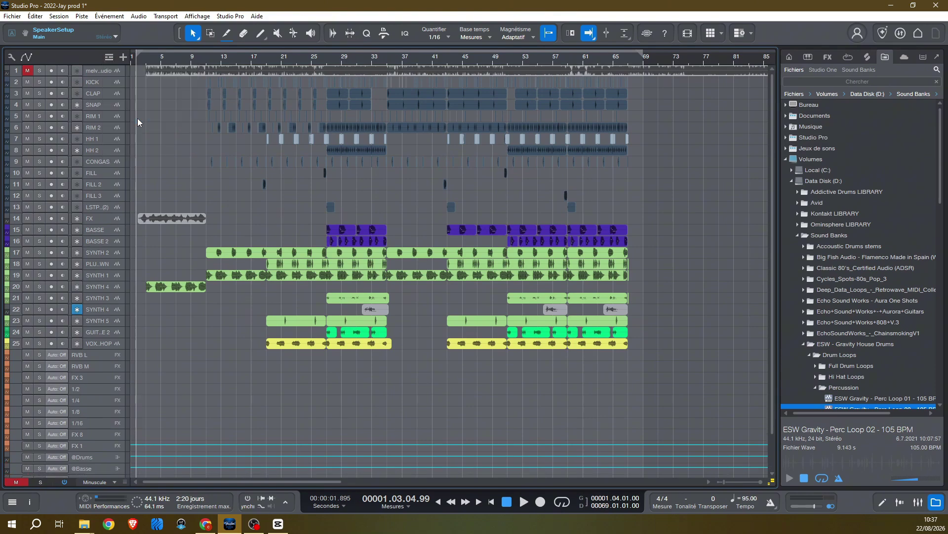
{"action": "left_click", "coordinate": [109, 58]}
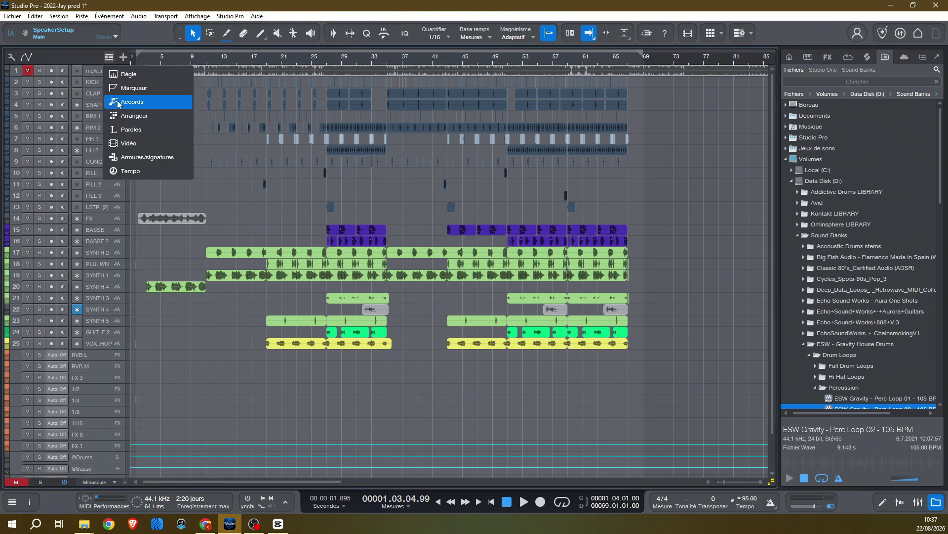
{"action": "left_click", "coordinate": [126, 117]}
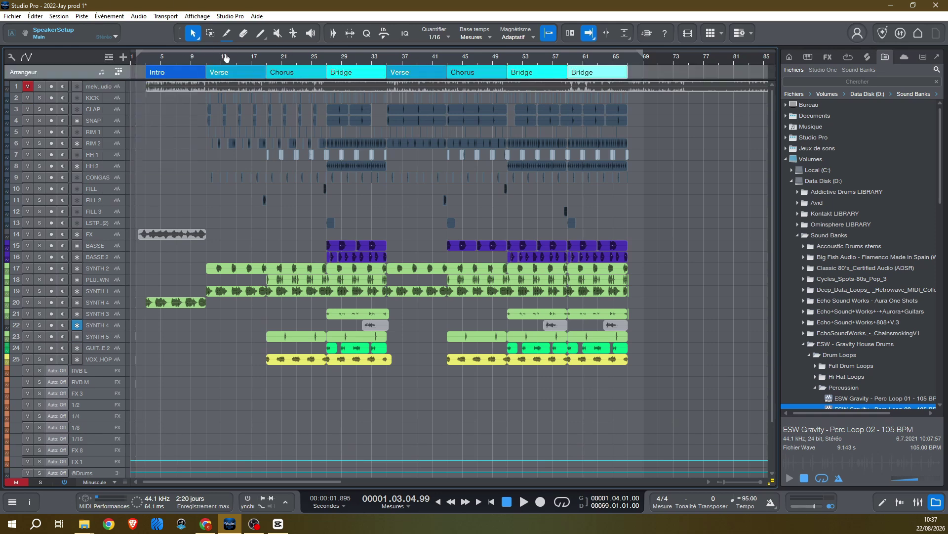
- Select the arranger sections from the first Verse to the last Bridge in turn and show the inspector with the section list
{"action": "left_click", "coordinate": [211, 73]}
{"action": "left_click", "coordinate": [287, 74]}
{"action": "left_click", "coordinate": [351, 73]}
{"action": "left_click", "coordinate": [411, 74]}
{"action": "left_click", "coordinate": [477, 71]}
{"action": "left_click", "coordinate": [537, 74]}
{"action": "left_click", "coordinate": [591, 75]}
{"action": "left_click", "coordinate": [31, 501]}
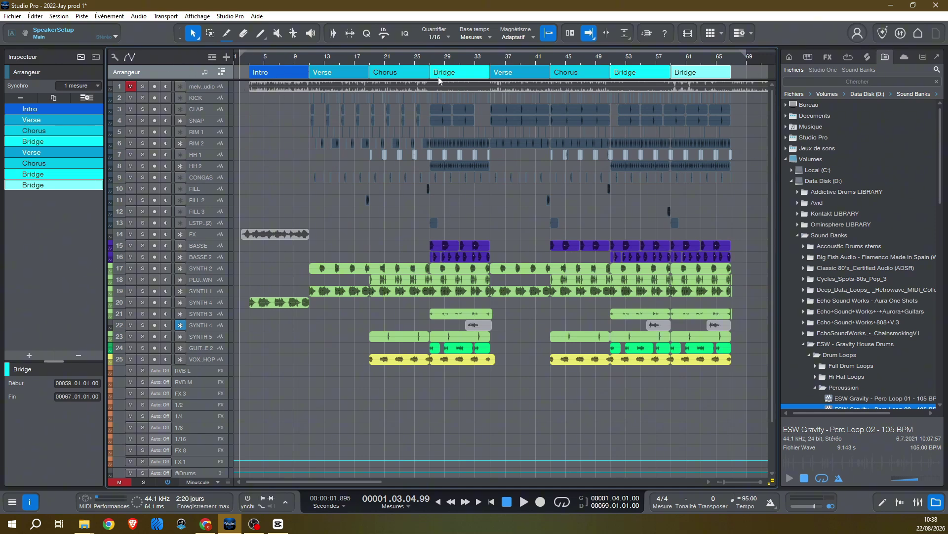
- Delete all existing sections from the Arranger track
{"action": "scroll", "coordinate": [368, 59], "scroll_direction": "down", "scroll_amount": 3}
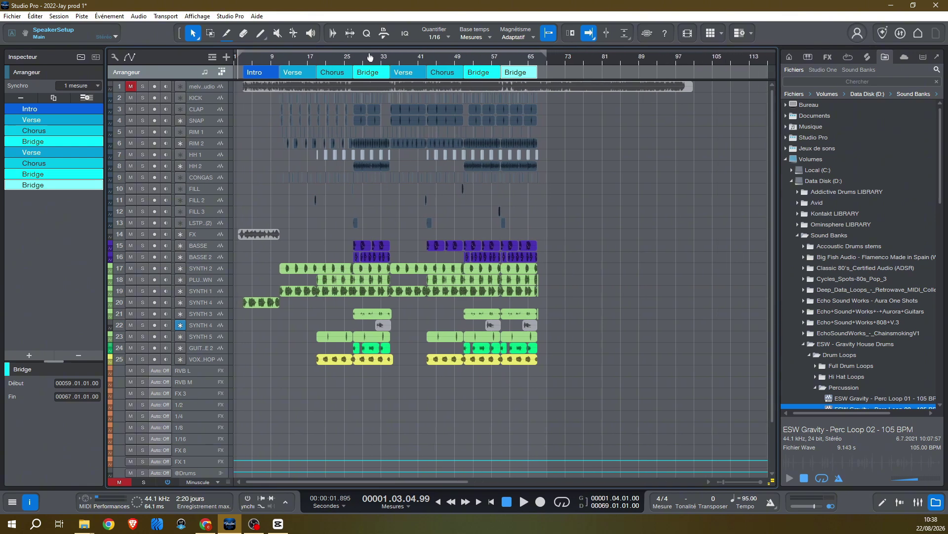
{"action": "scroll", "coordinate": [368, 58], "scroll_direction": "up", "scroll_amount": 2}
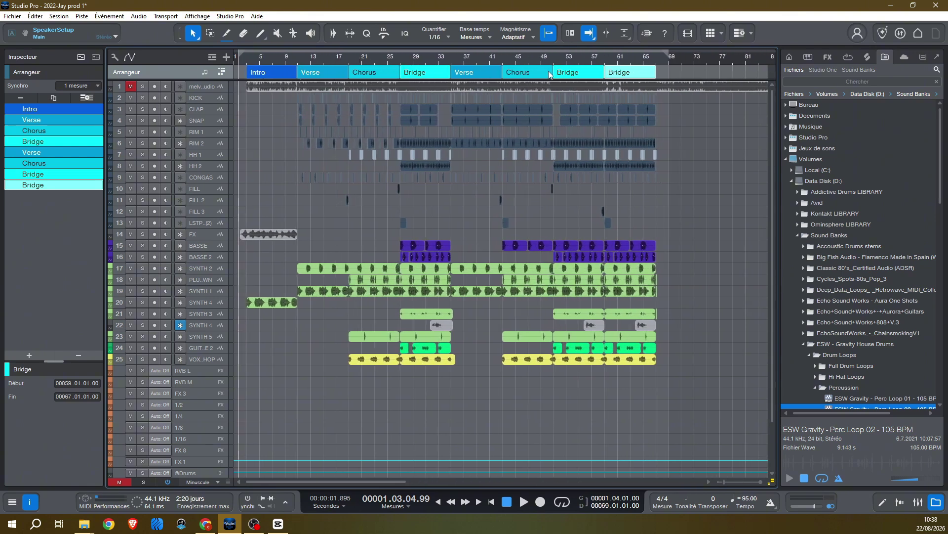
{"action": "left_click", "coordinate": [670, 72]}
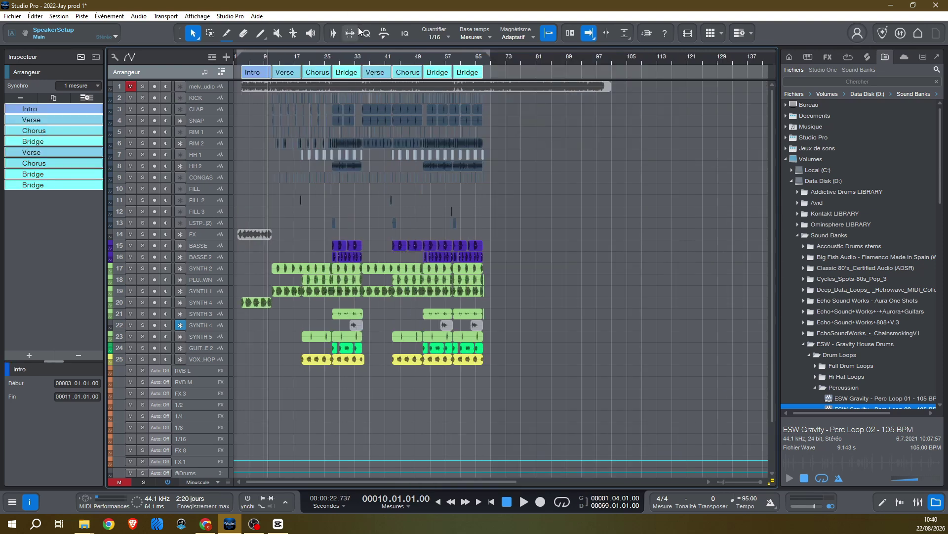
{"action": "left_click", "coordinate": [515, 74]}
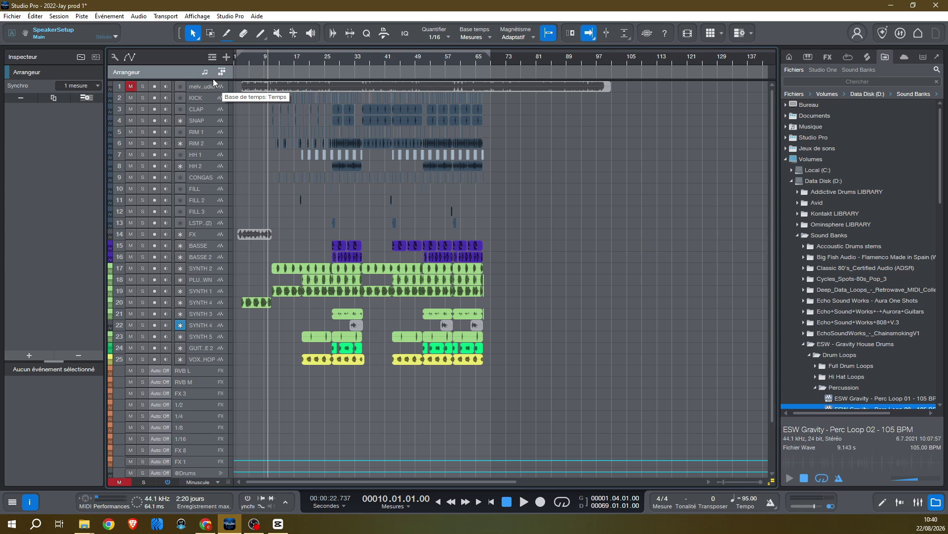
- Set and activate a loop from bar 27 to bar 35, and play the looped range briefly
{"action": "mouse_move", "coordinate": [275, 61]}
{"action": "left_mouse_down"}
{"action": "mouse_move", "coordinate": [394, 78]}
{"action": "mouse_move", "coordinate": [275, 71]}
{"action": "left_mouse_up"}
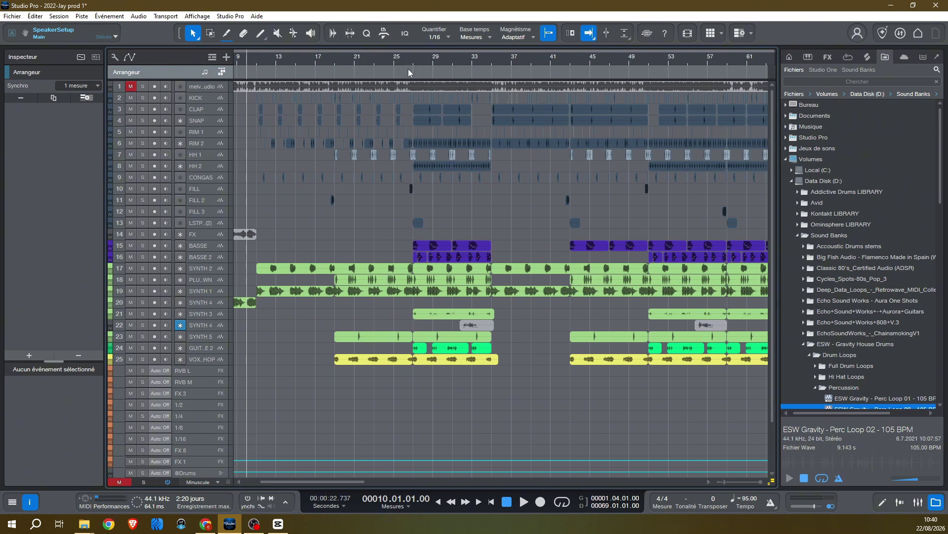
{"action": "mouse_move", "coordinate": [411, 58]}
{"action": "left_mouse_down"}
{"action": "mouse_move", "coordinate": [393, 81]}
{"action": "mouse_move", "coordinate": [392, 52]}
{"action": "mouse_move", "coordinate": [583, 50]}
{"action": "mouse_move", "coordinate": [623, 52]}
{"action": "mouse_move", "coordinate": [626, 64]}
{"action": "left_mouse_up"}
{"action": "key", "text": "slash"}
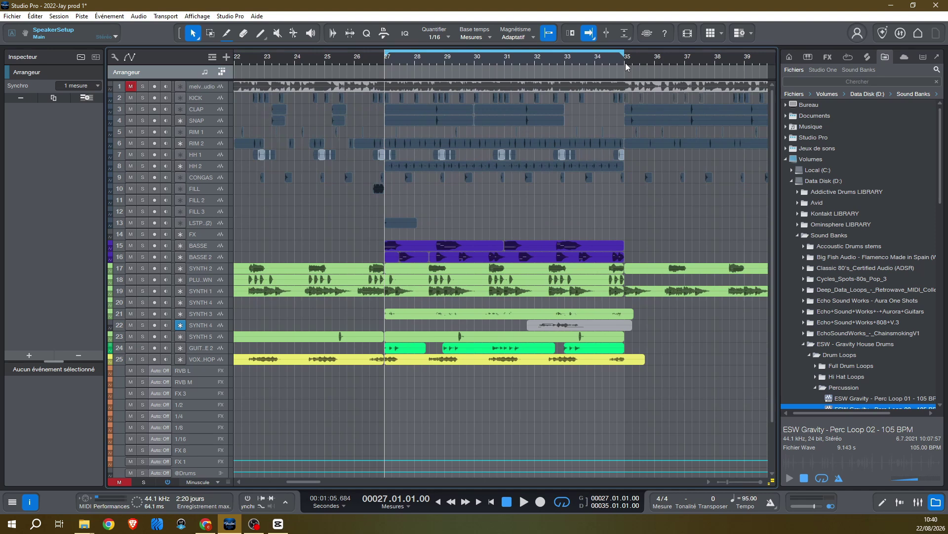
{"action": "key", "text": "space"}
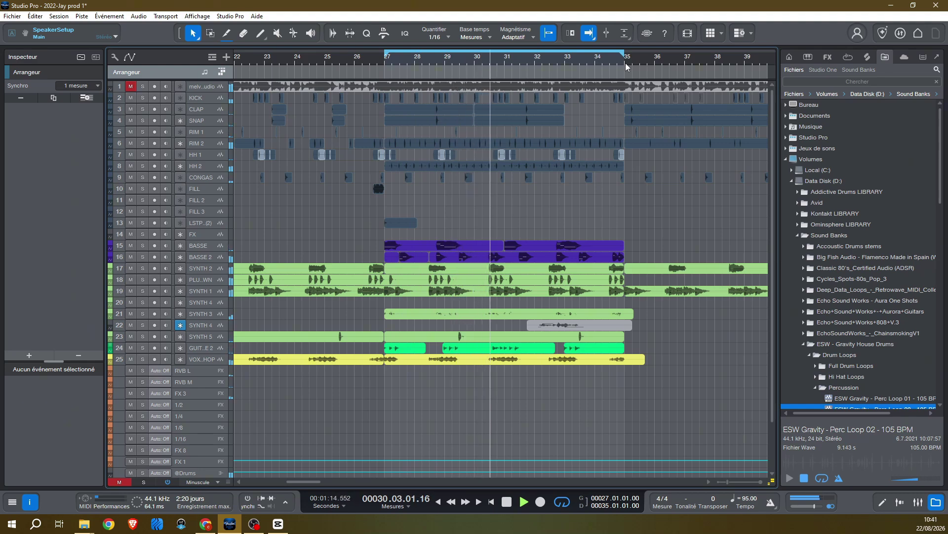
{"action": "key", "text": "space"}
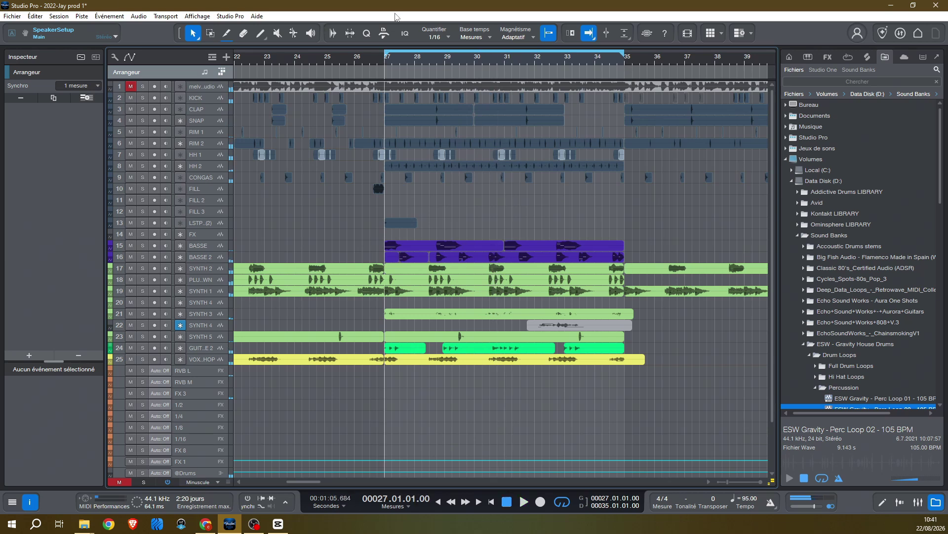
- Place the playback cursor at bar 11 and look over the parts that follow it
{"action": "left_click_drag", "start_coordinate": [563, 62], "coordinate": [593, 51]}
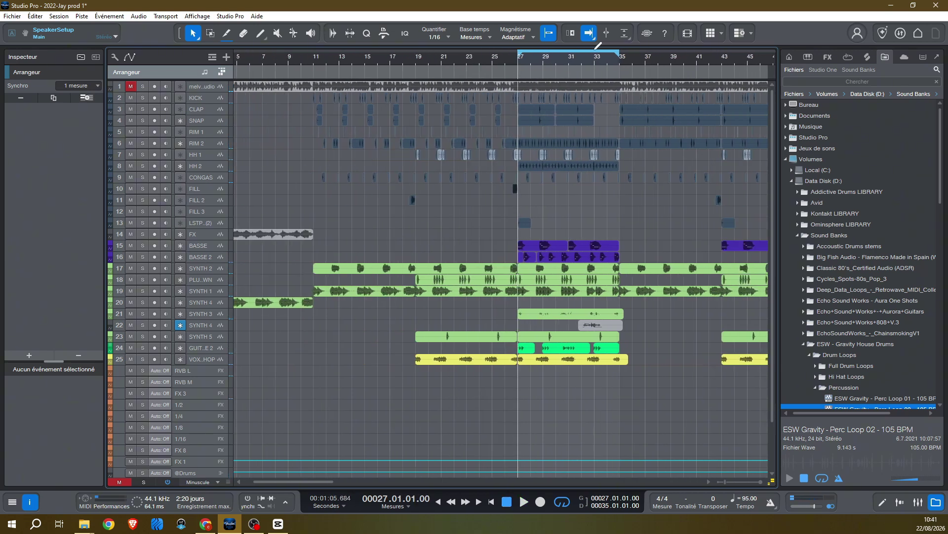
{"action": "left_click", "coordinate": [317, 62]}
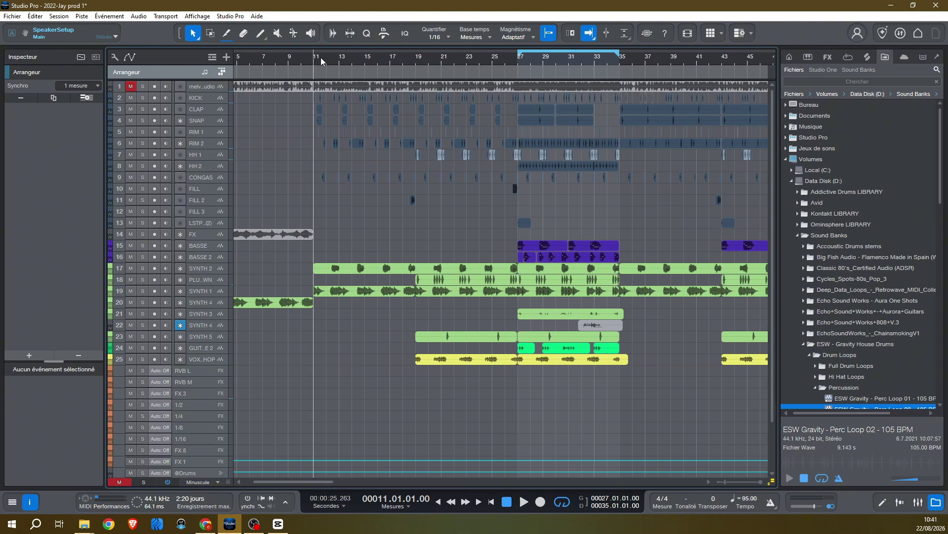
{"action": "left_click_drag", "start_coordinate": [339, 57], "coordinate": [316, 73]}
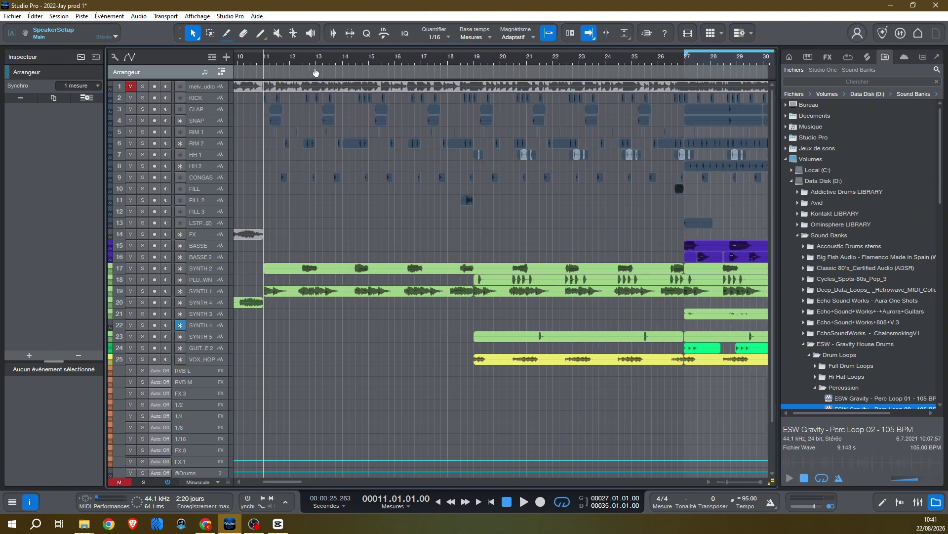
{"action": "left_click_drag", "start_coordinate": [584, 70], "coordinate": [467, 57]}
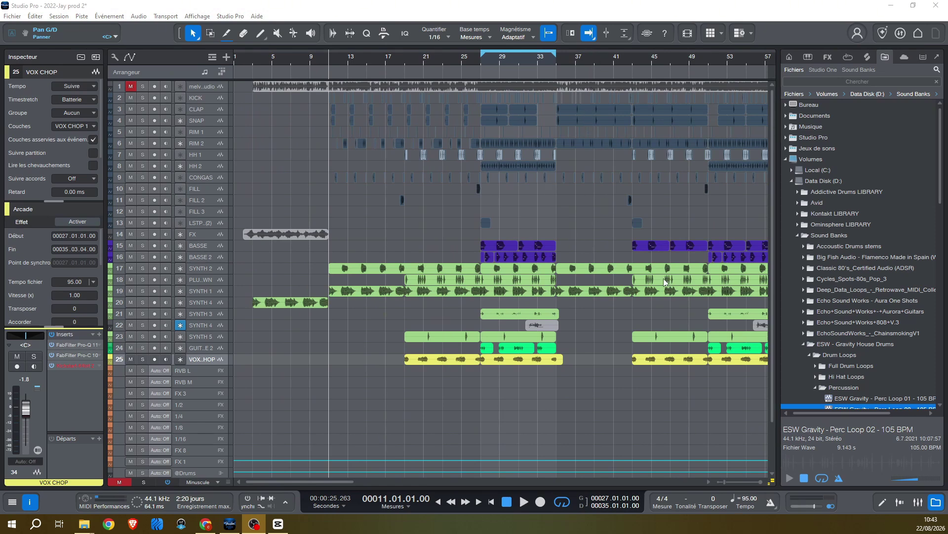
- Delete the events after bar 35 on all tracks below the first, together with the VOX CHOP clip starting at bar 27
{"action": "left_click_drag", "start_coordinate": [687, 64], "coordinate": [502, 63]}
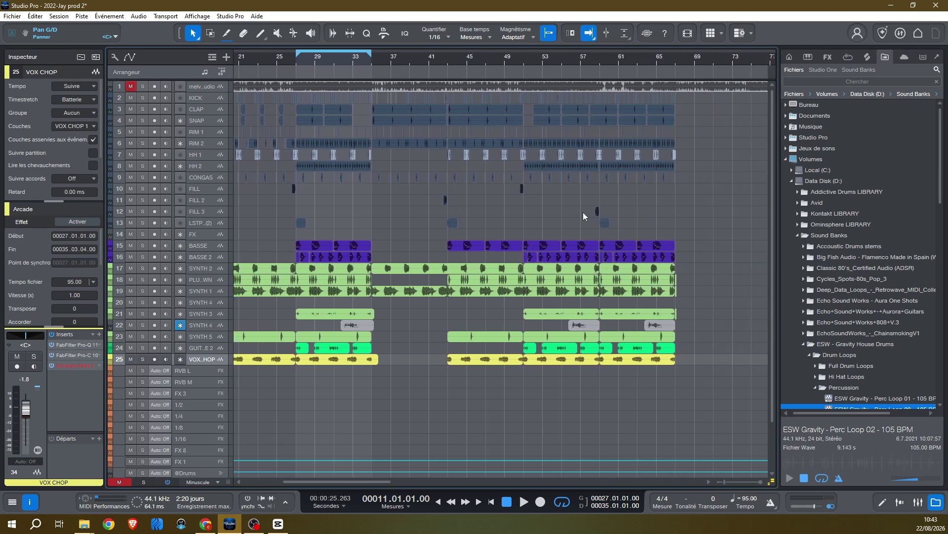
{"action": "left_click_drag", "start_coordinate": [559, 59], "coordinate": [636, 59]}
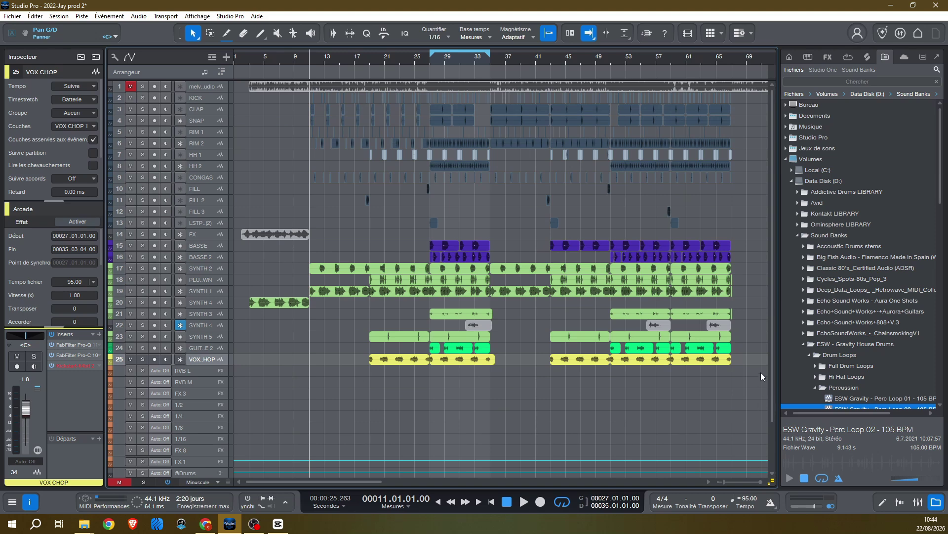
{"action": "left_click_drag", "start_coordinate": [751, 387], "coordinate": [497, 100]}
{"action": "key", "text": "Delete"}
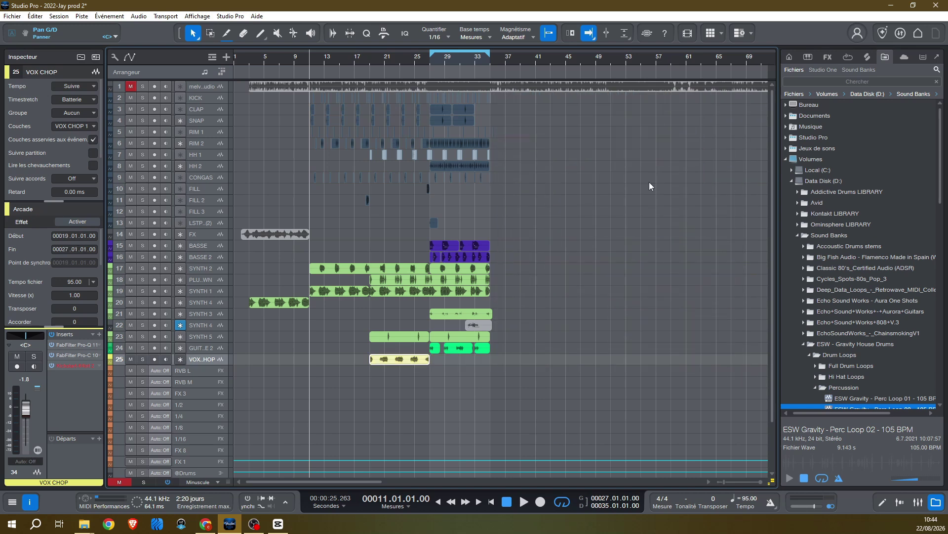
- Delete the stray RIM 1 and KICK hits located just after bar 35
{"action": "left_click_drag", "start_coordinate": [499, 51], "coordinate": [526, 101]}
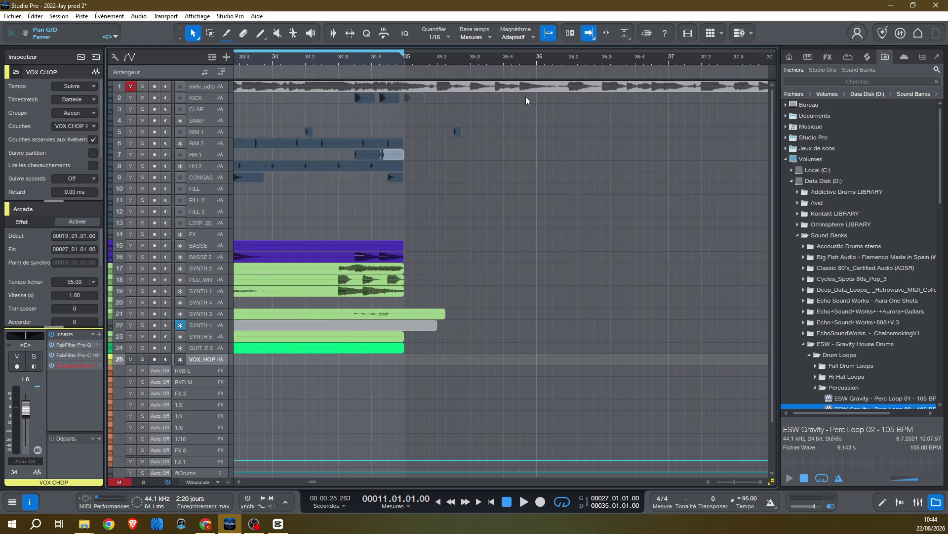
{"action": "left_click_drag", "start_coordinate": [460, 122], "coordinate": [458, 122]}
{"action": "key", "text": "Delete"}
{"action": "left_click", "coordinate": [415, 94]}
{"action": "key", "text": "Delete"}
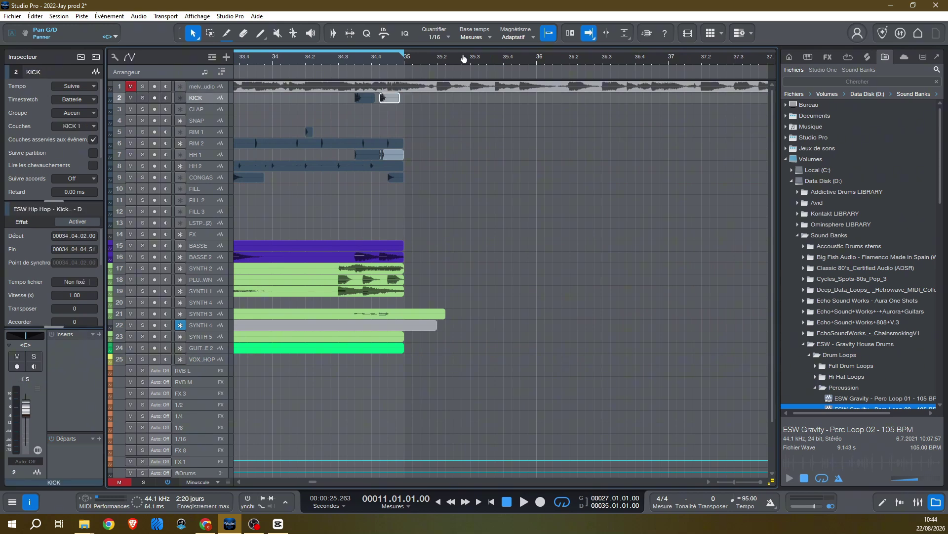
- Shorten the SYNTH 3 and SYNTH 4 clips that overrun the loop so they end at bar 35
{"action": "left_click_drag", "start_coordinate": [459, 60], "coordinate": [508, 57]}
{"action": "left_click_drag", "start_coordinate": [519, 375], "coordinate": [470, 314]}
{"action": "left_click_drag", "start_coordinate": [531, 58], "coordinate": [587, 27]}
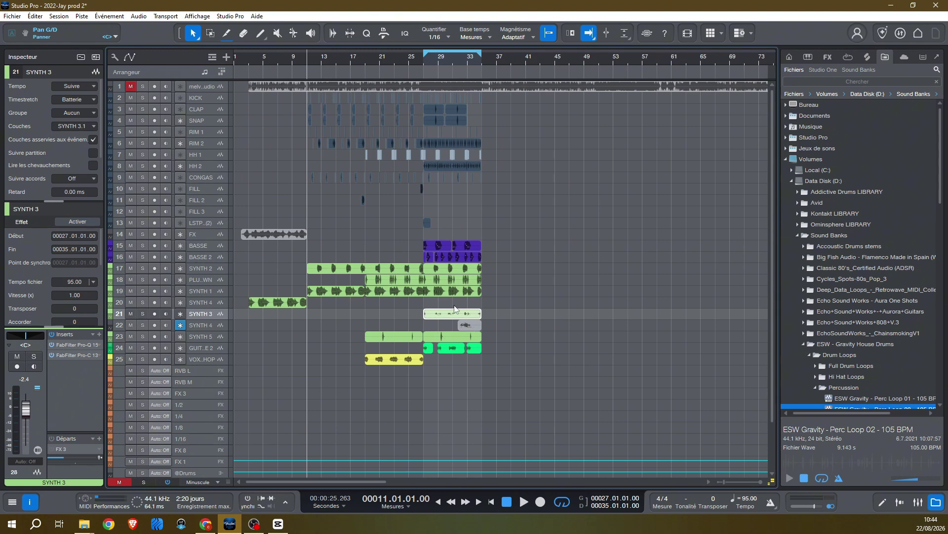
- Play the song from bar 6 into the part starting at bar 11, select the intro's SYNTH 4 clip, and stop playback
{"action": "left_click", "coordinate": [273, 69]}
{"action": "key", "text": "space"}
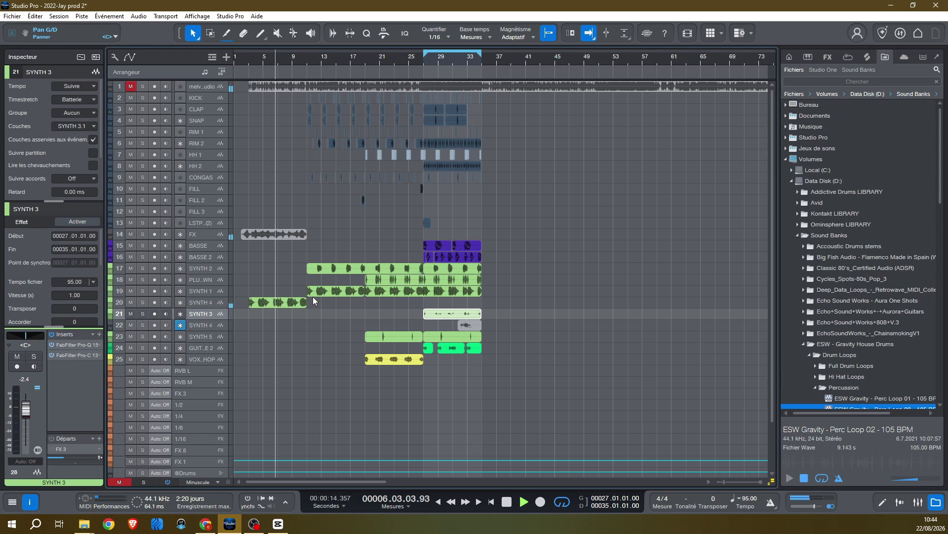
{"action": "left_click", "coordinate": [304, 65]}
{"action": "key", "text": "e"}
{"action": "left_click", "coordinate": [295, 302]}
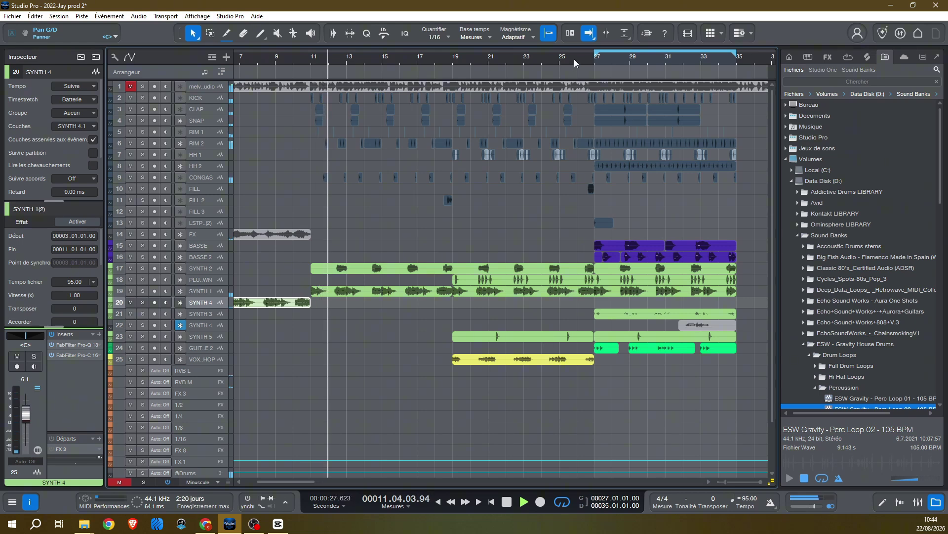
{"action": "key", "text": "w"}
{"action": "key", "text": "space"}
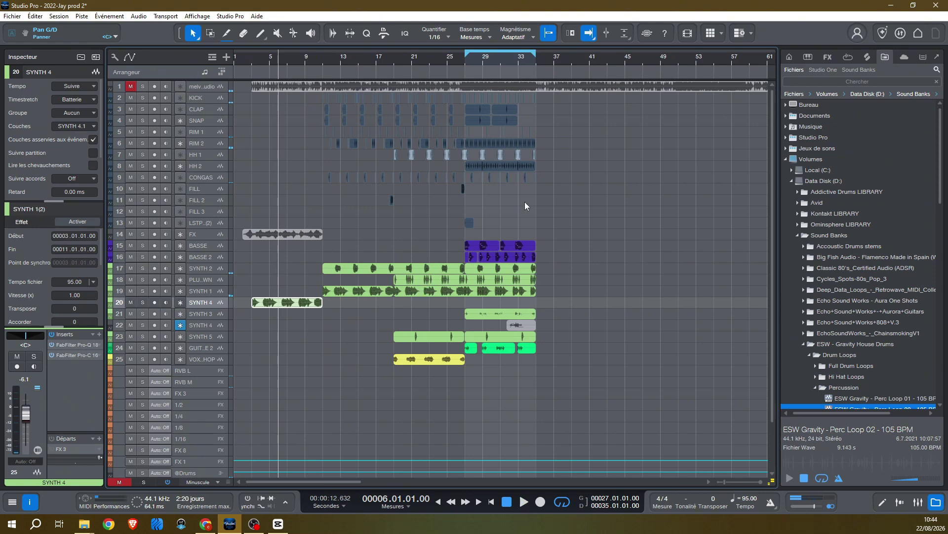
- Check the list of global tracks and select the Arrangeur track
{"action": "left_click_drag", "start_coordinate": [672, 55], "coordinate": [647, 54]}
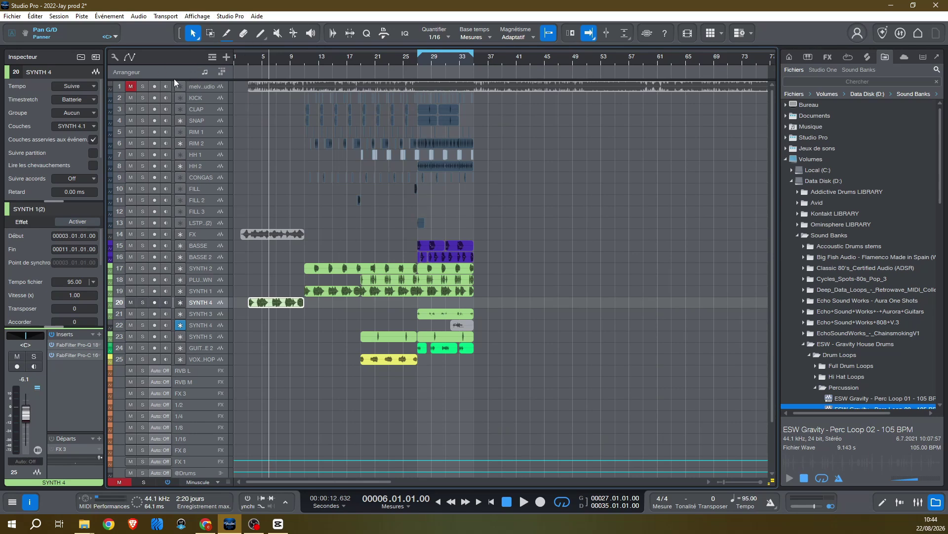
{"action": "left_click", "coordinate": [213, 62]}
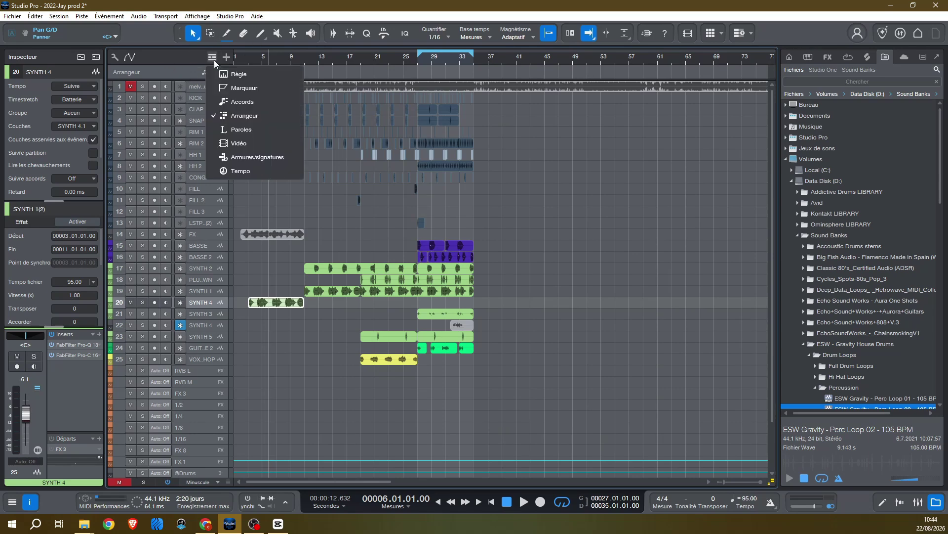
{"action": "left_click", "coordinate": [212, 89]}
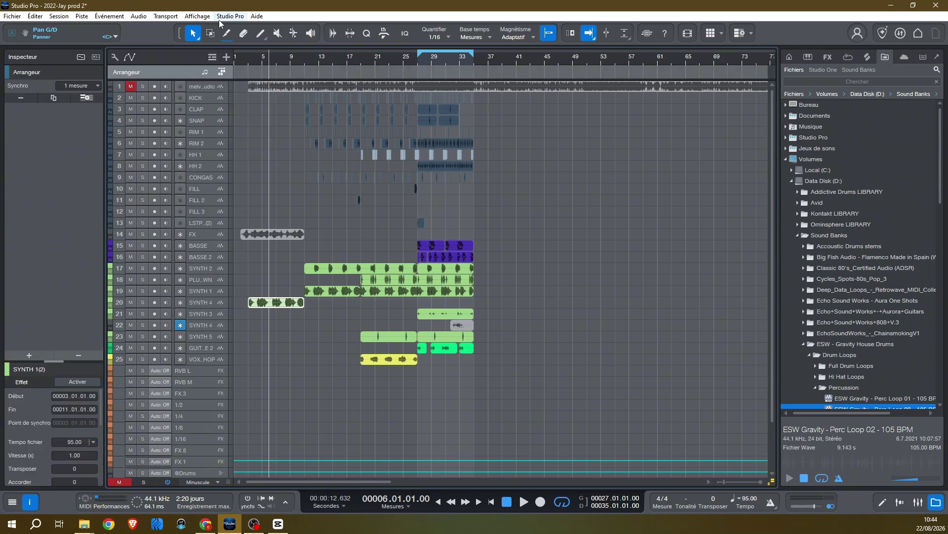
- Draw an Intro section from bar 3 to 11 and a Couplet section from bar 11 to 19 on the Arranger track
{"action": "left_click", "coordinate": [261, 33]}
{"action": "left_click_drag", "start_coordinate": [257, 64], "coordinate": [334, 80]}
{"action": "left_click", "coordinate": [550, 34]}
{"action": "left_click", "coordinate": [551, 35]}
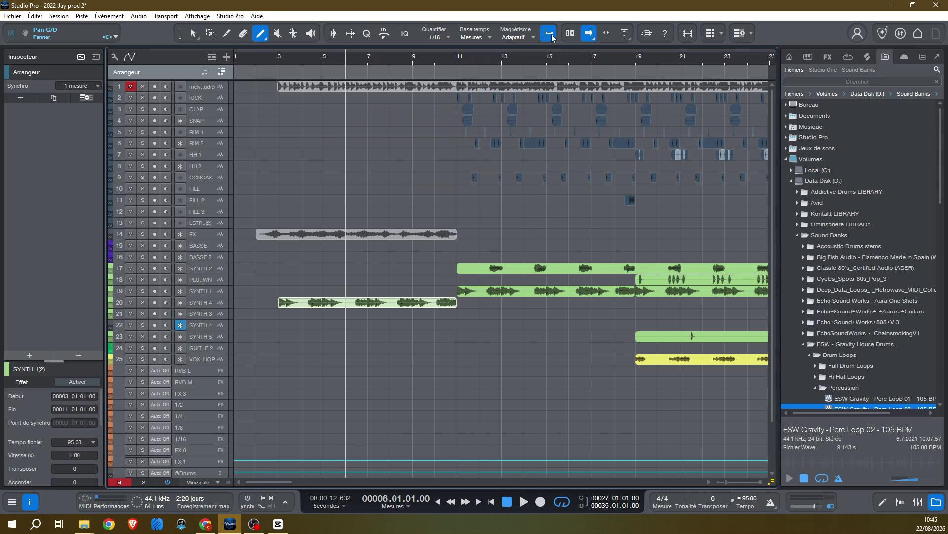
{"action": "mouse_move", "coordinate": [486, 60]}
{"action": "left_mouse_down"}
{"action": "mouse_move", "coordinate": [462, 62]}
{"action": "mouse_move", "coordinate": [475, 63]}
{"action": "left_mouse_up"}
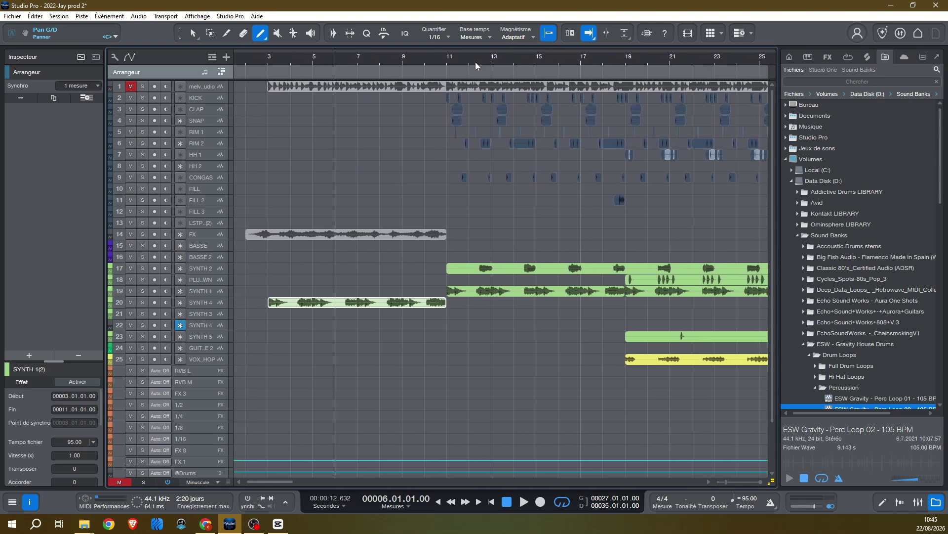
{"action": "mouse_move", "coordinate": [269, 72]}
{"action": "left_mouse_down"}
{"action": "mouse_move", "coordinate": [527, 69]}
{"action": "mouse_move", "coordinate": [489, 68]}
{"action": "left_mouse_up"}
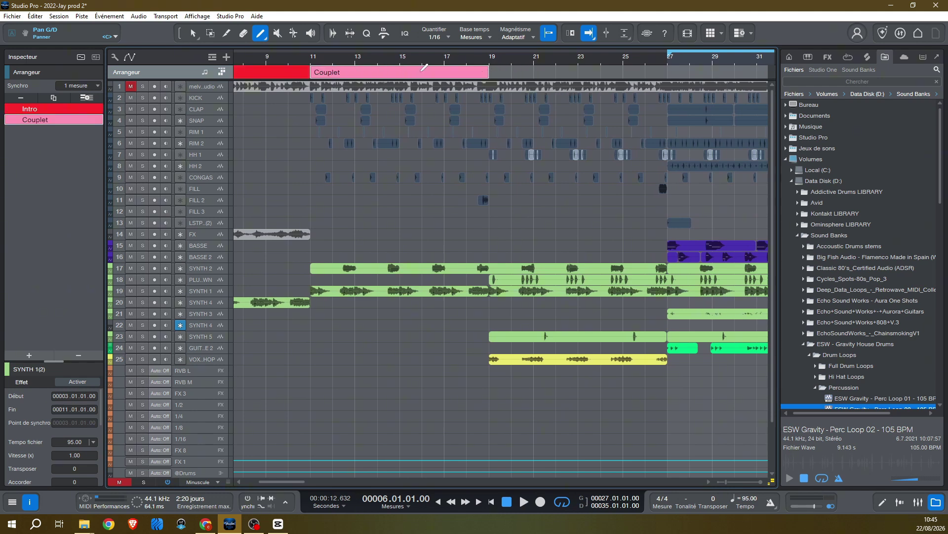
- Draw a Refrain section from bar 19 to 27 and a Pont section from bar 27 to 35 on the Arranger track
{"action": "mouse_move", "coordinate": [513, 63]}
{"action": "left_mouse_down"}
{"action": "mouse_move", "coordinate": [379, 59]}
{"action": "mouse_move", "coordinate": [389, 56]}
{"action": "mouse_move", "coordinate": [398, 72]}
{"action": "mouse_move", "coordinate": [482, 72]}
{"action": "left_mouse_up"}
{"action": "scroll", "coordinate": [394, 54], "scroll_direction": "down", "scroll_amount": 3}
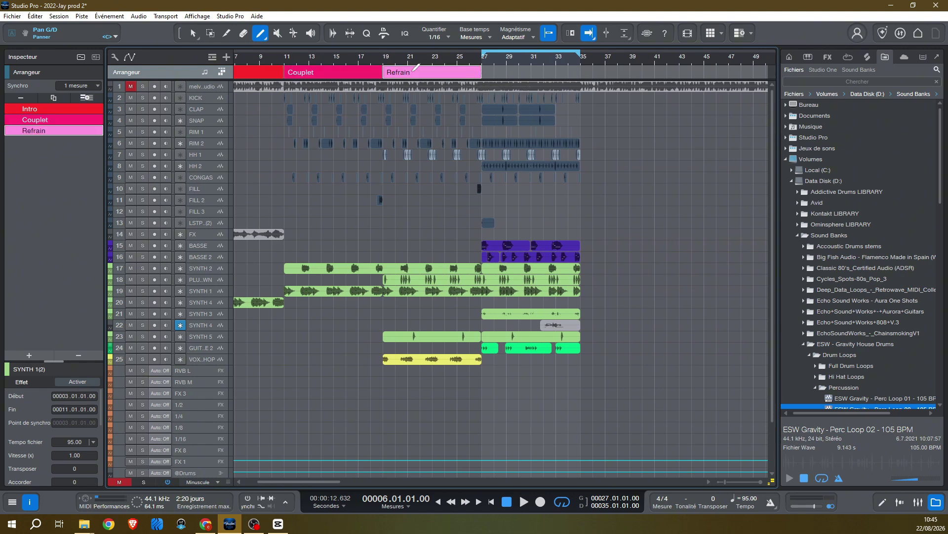
{"action": "left_click_drag", "start_coordinate": [485, 70], "coordinate": [580, 68]}
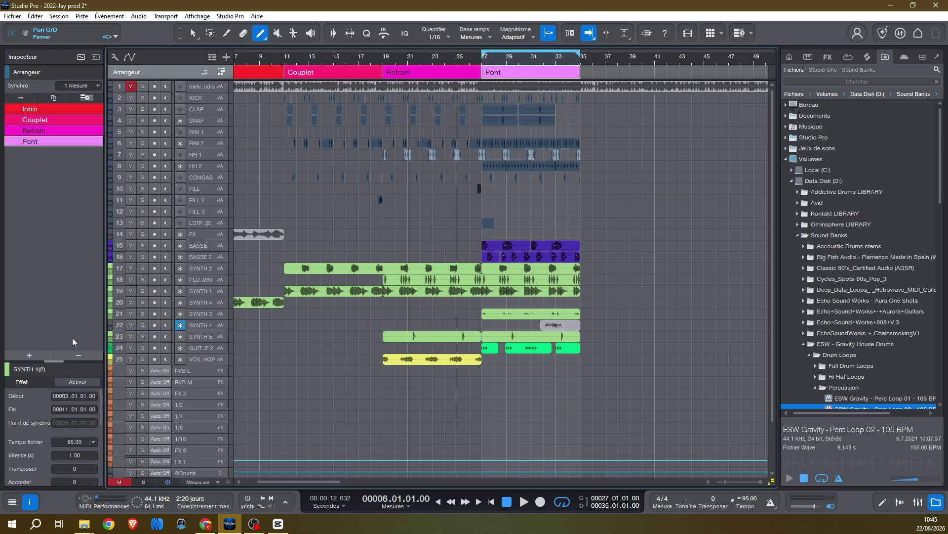
- Rename the Couplet section to "Couplet 1-A" and the Refrain section after it to "Couplet 1-B"
{"action": "left_click", "coordinate": [204, 97]}
{"action": "left_click", "coordinate": [184, 70]}
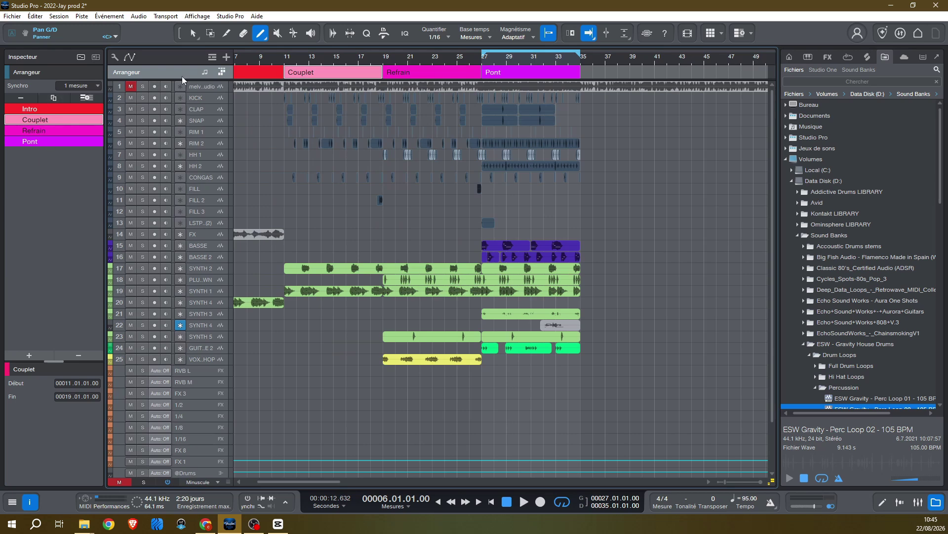
{"action": "left_click_drag", "start_coordinate": [358, 57], "coordinate": [412, 44]}
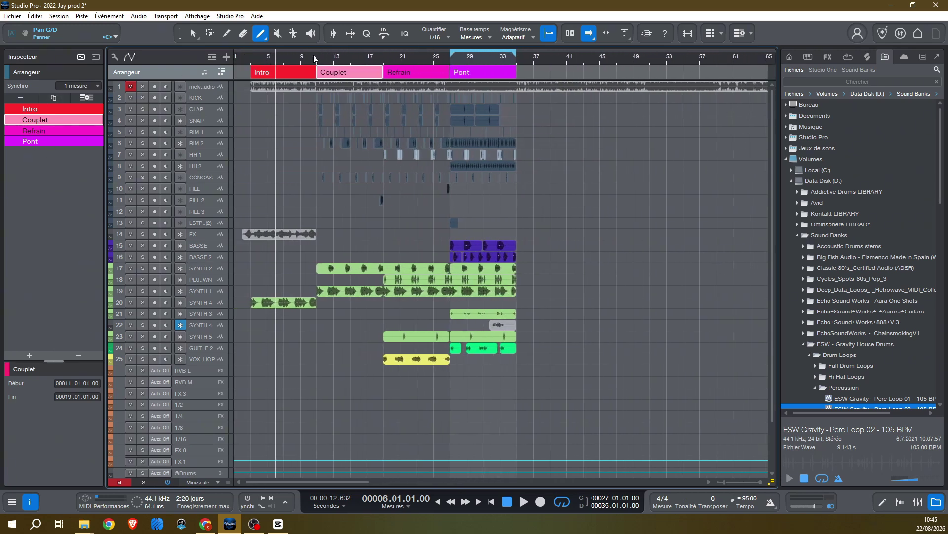
{"action": "double_click", "coordinate": [49, 119]}
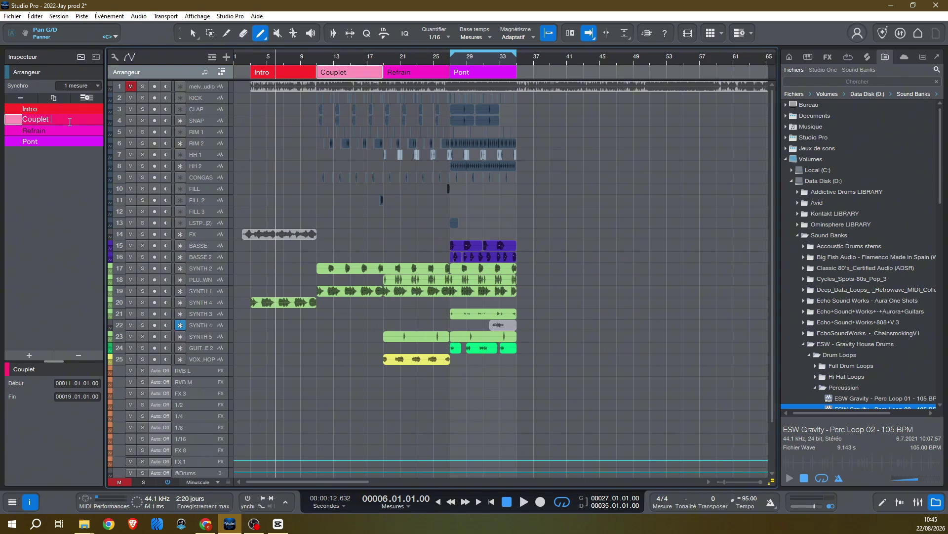
{"action": "type", "text": "1 -"}
{"action": "left_click", "coordinate": [44, 130]}
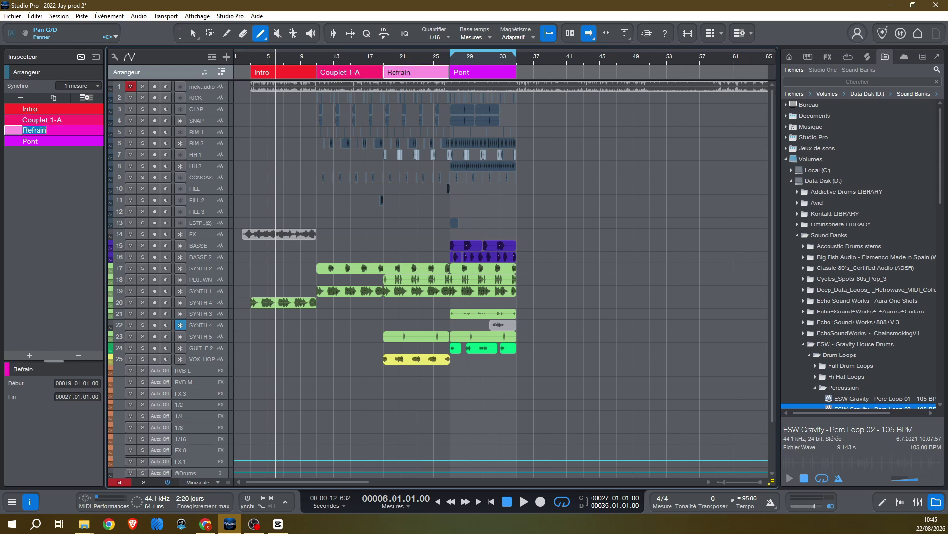
{"action": "type", "text": "Cou"}
{"action": "type", "text": "B"}
{"action": "key", "text": "Return"}
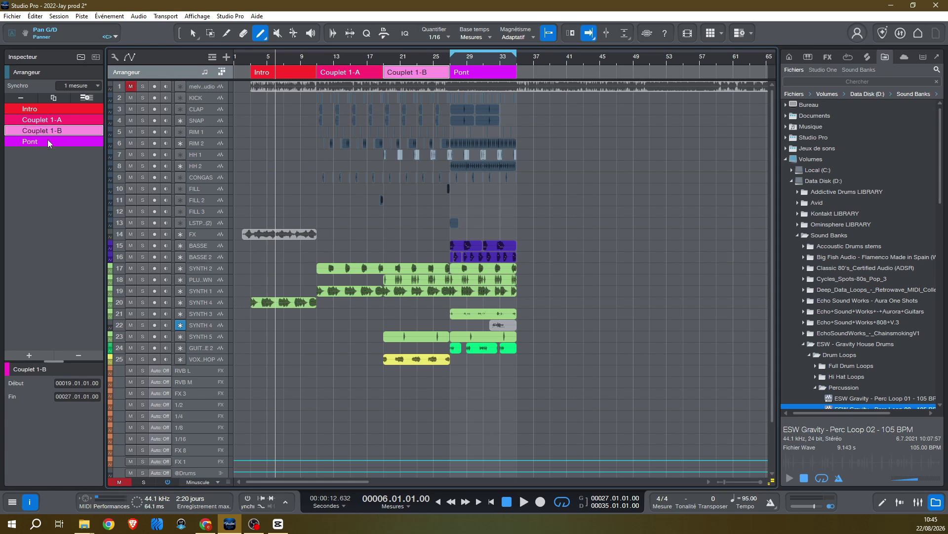
- Rename the Pont section to "REFRAIN"
{"action": "double_click", "coordinate": [46, 142]}
{"action": "type", "text": "REFRA"}
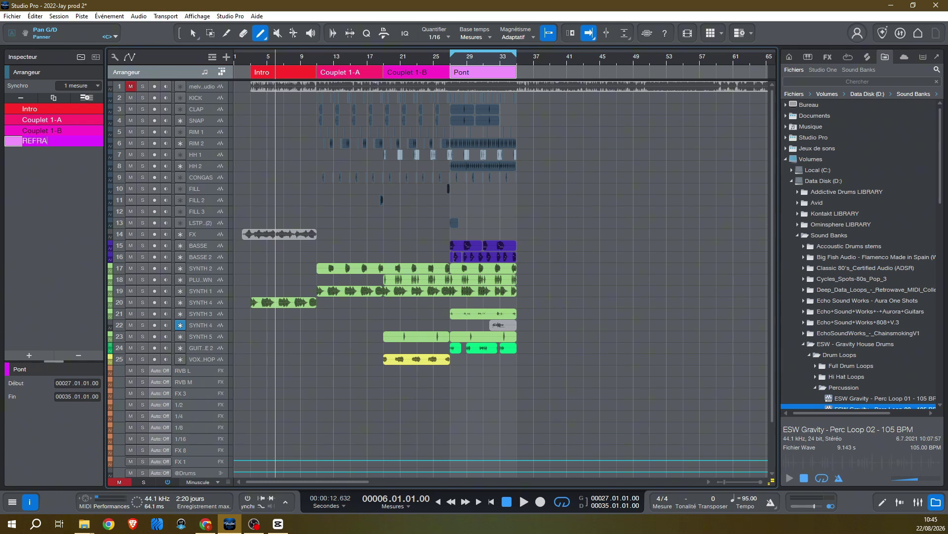
{"action": "type", "text": "IN"}
{"action": "key", "text": "Return"}
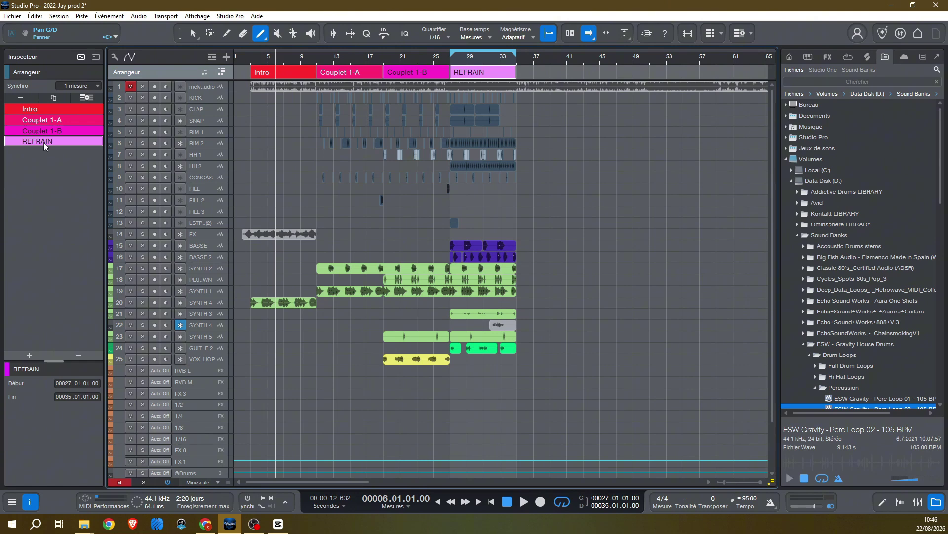
- Rename the section spanning bars 27 to 35 to "Refrain"
{"action": "double_click", "coordinate": [44, 143]}
{"action": "type", "text": "Ref"}
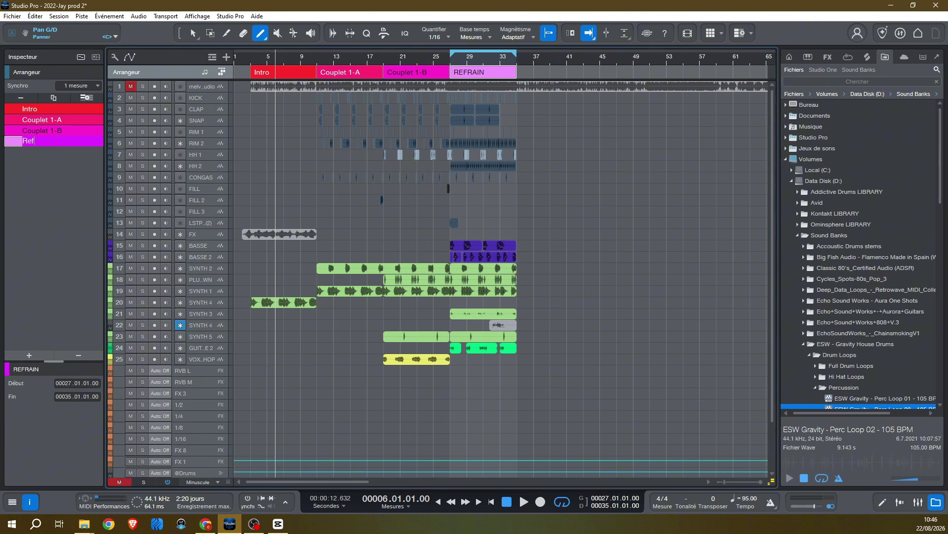
{"action": "type", "text": "rain"}
{"action": "key", "text": "Return"}
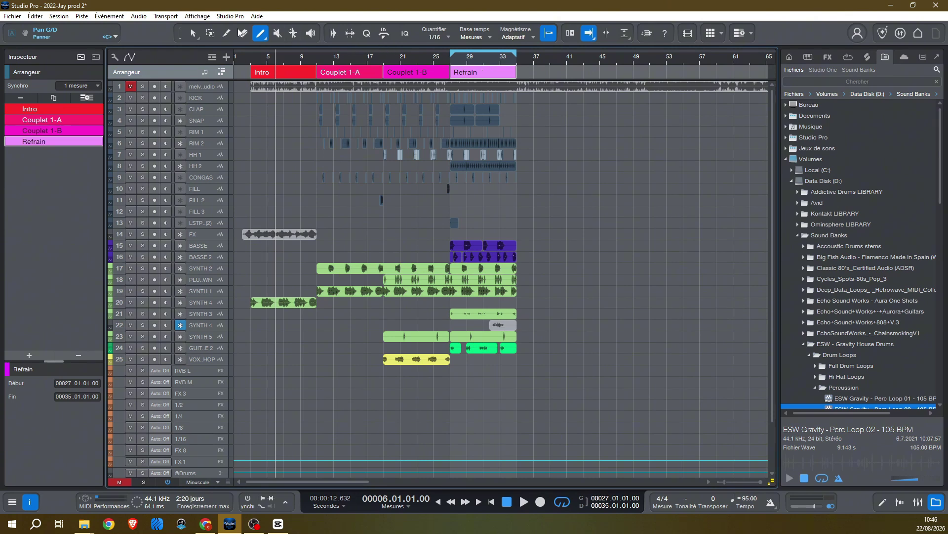
- Select the Couplet 1-A, Couplet 1-B and Refrain sections together and duplicate them with their content to bar 35
{"action": "left_click", "coordinate": [197, 31]}
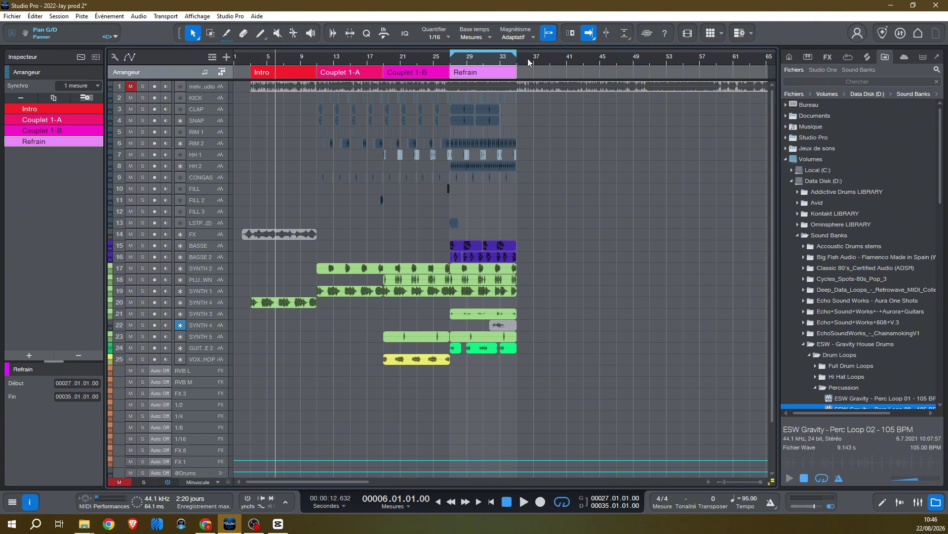
{"action": "left_click_drag", "start_coordinate": [552, 58], "coordinate": [545, 59]}
{"action": "left_click", "coordinate": [351, 74]}
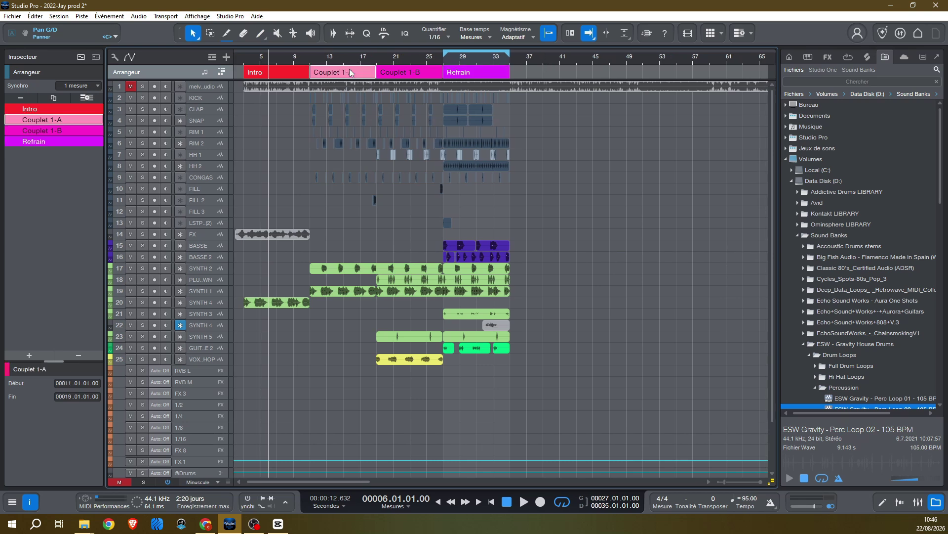
{"action": "left_click", "coordinate": [420, 75], "text": "shift"}
{"action": "left_click", "coordinate": [469, 73], "text": "shift"}
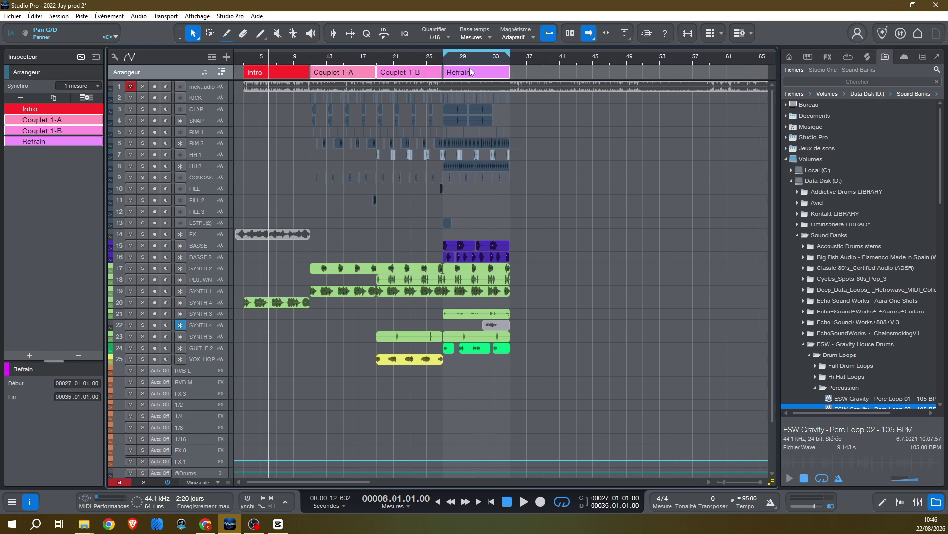
{"action": "key", "text": "ctrl+d"}
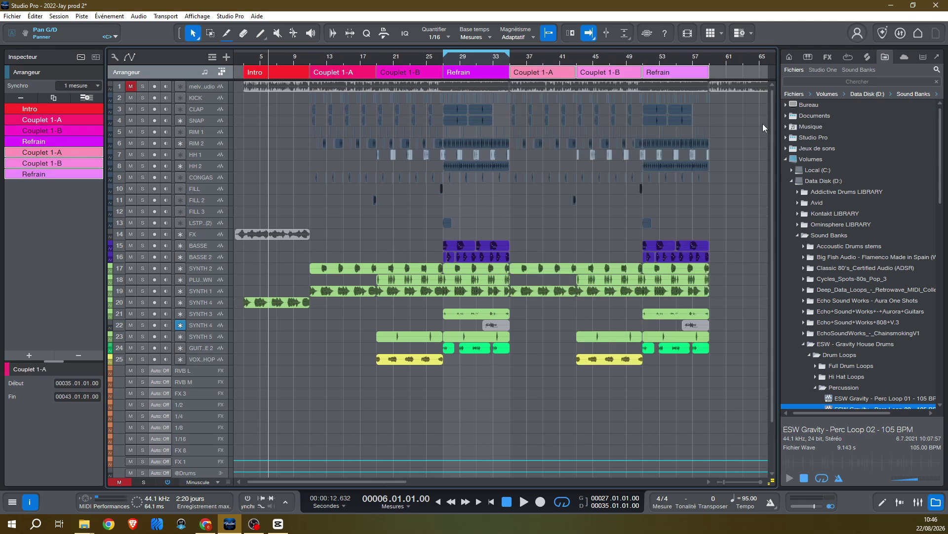
- Duplicate the second Refrain section so that another Refrain follows it from bar 59 to 67
{"action": "left_click_drag", "start_coordinate": [716, 56], "coordinate": [646, 57]}
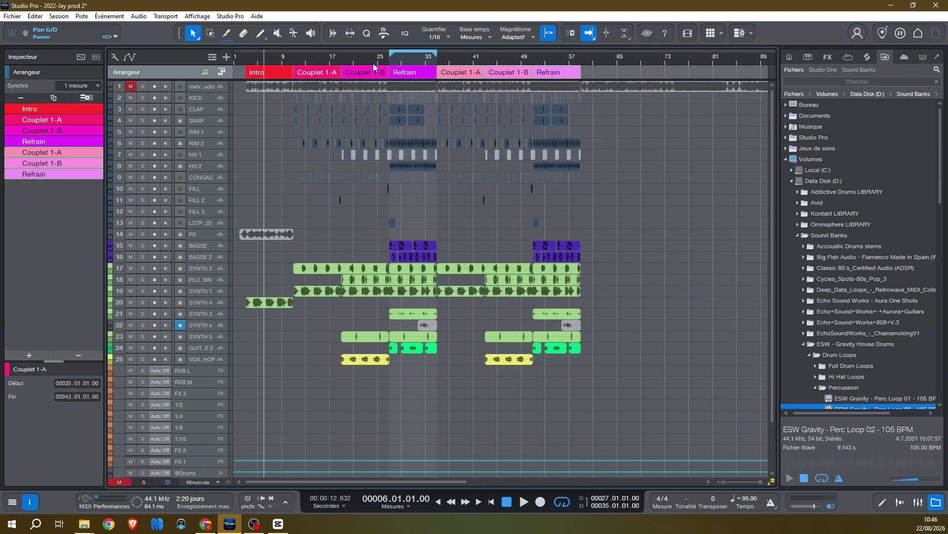
{"action": "left_click", "coordinate": [561, 75]}
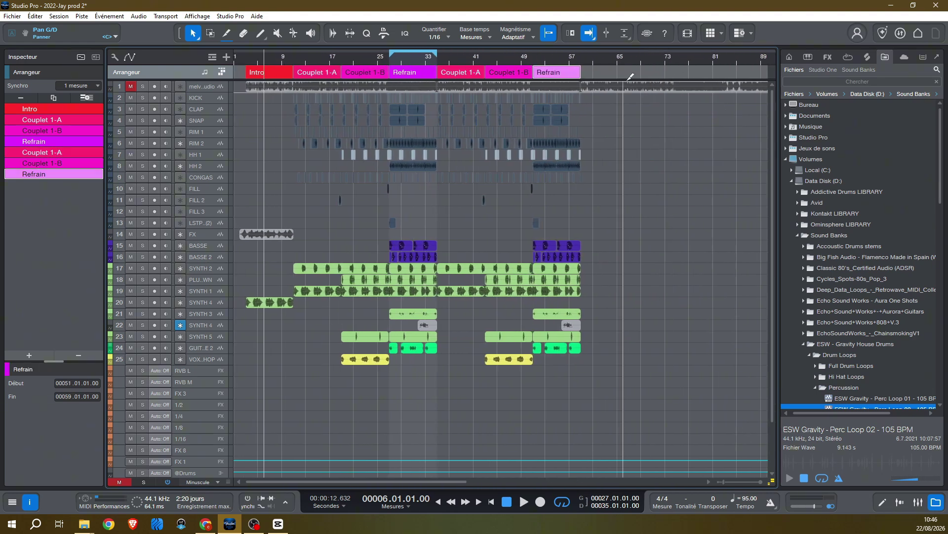
{"action": "key", "text": "d"}
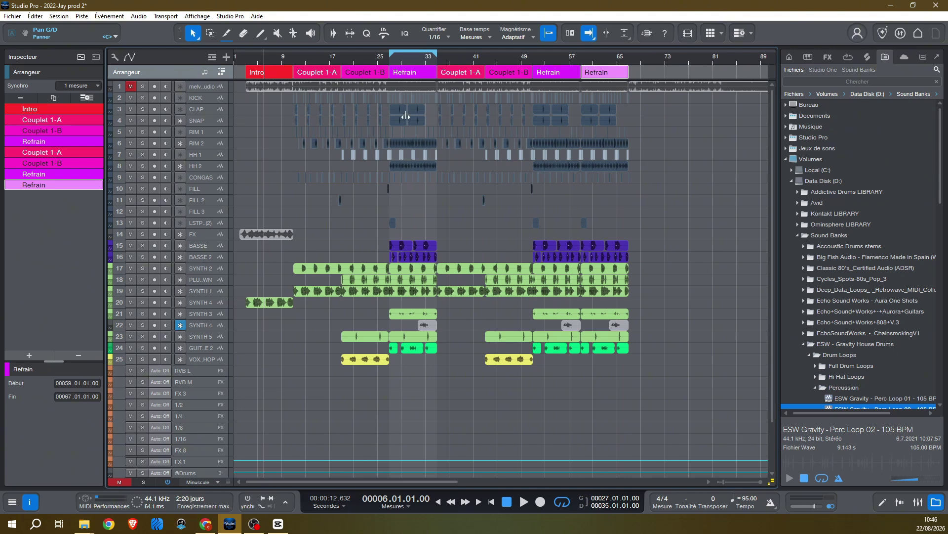
- Play the song from bar 17, jump to bar 33 to hear the move into the second Couplet 1-A, and stop playback
{"action": "left_click", "coordinate": [328, 59]}
{"action": "key", "text": "space"}
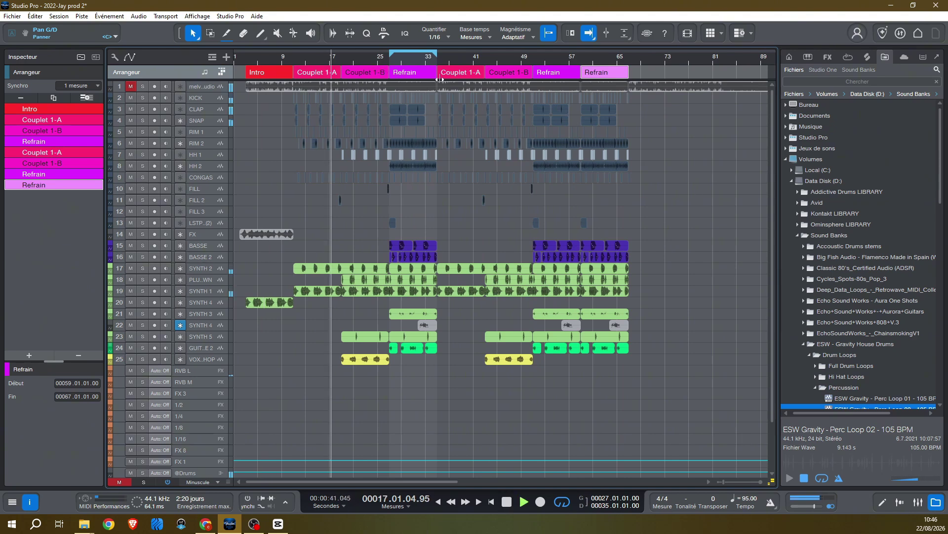
{"action": "left_click", "coordinate": [424, 63]}
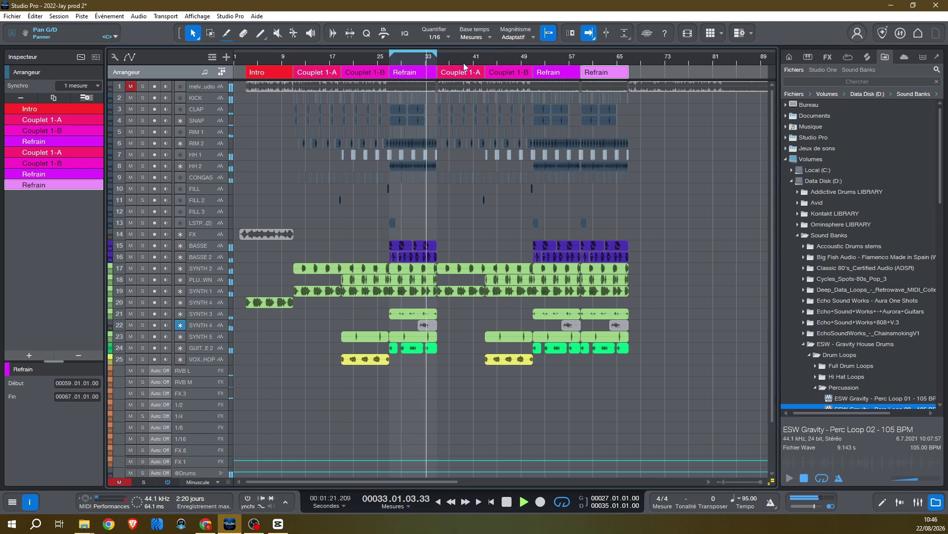
{"action": "left_click_drag", "start_coordinate": [456, 59], "coordinate": [491, 71]}
{"action": "scroll", "coordinate": [492, 69], "scroll_direction": "up", "scroll_amount": 2}
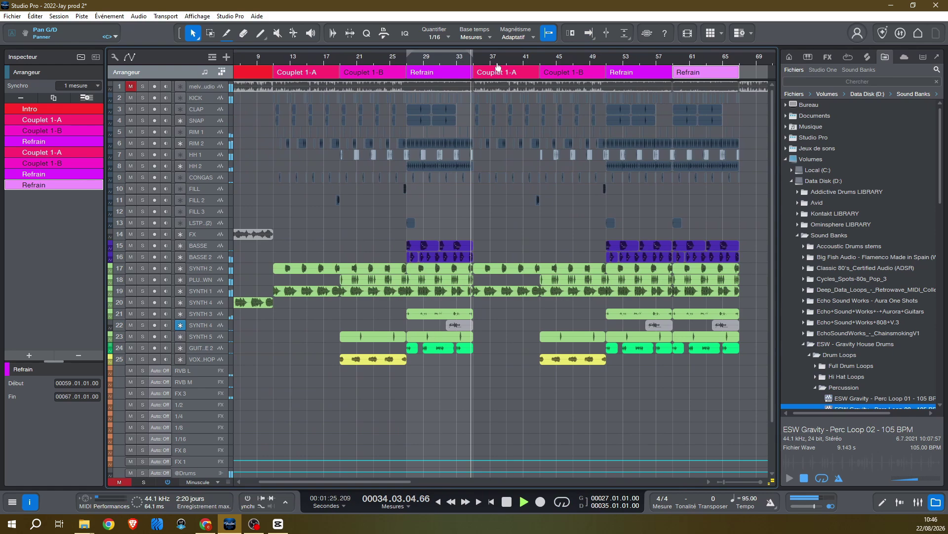
{"action": "scroll", "coordinate": [496, 72], "scroll_direction": "down", "scroll_amount": 2}
{"action": "key", "text": "space"}
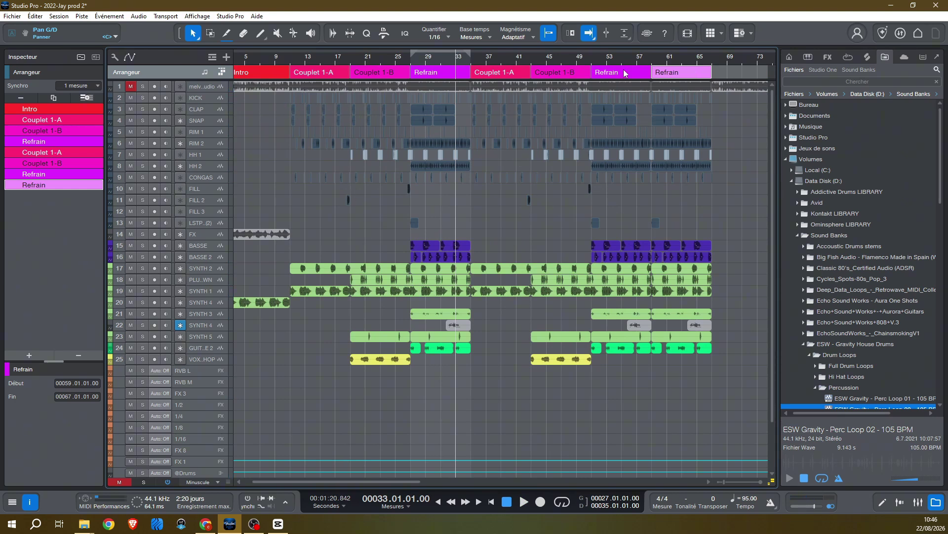
- Delete the range of the second Couplet 1-B section, from bar 43 to 51, closing the gap before the Refrain
{"action": "left_click_drag", "start_coordinate": [626, 60], "coordinate": [567, 58]}
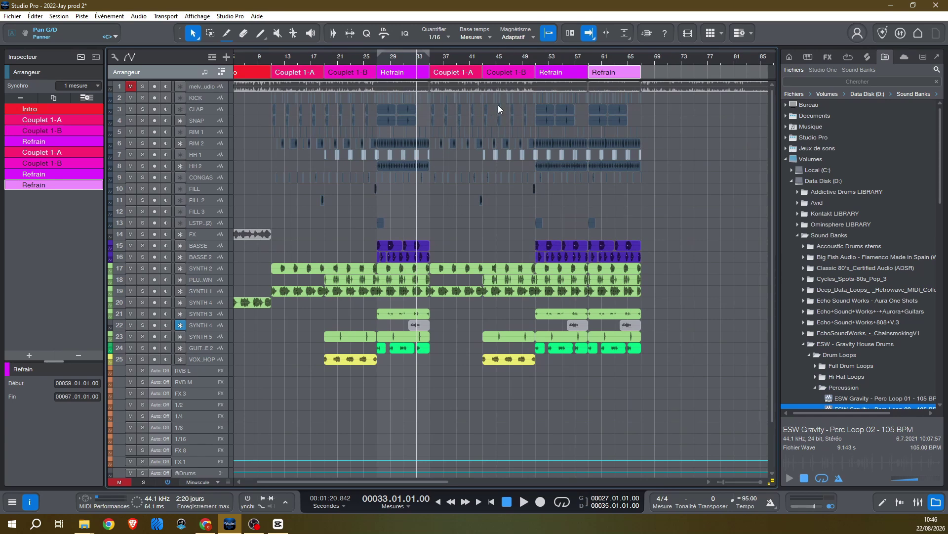
{"action": "left_click", "coordinate": [455, 73]}
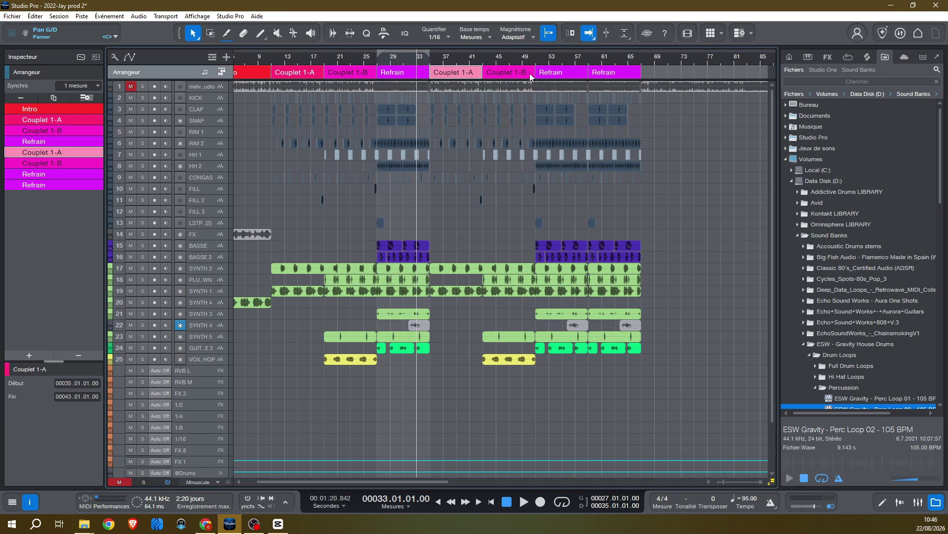
{"action": "left_click", "coordinate": [512, 74]}
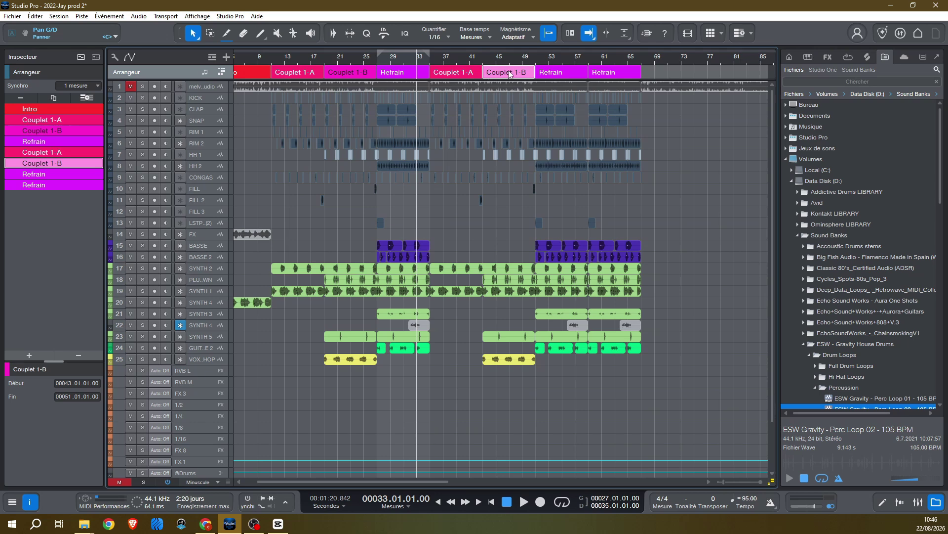
{"action": "right_click", "coordinate": [509, 74]}
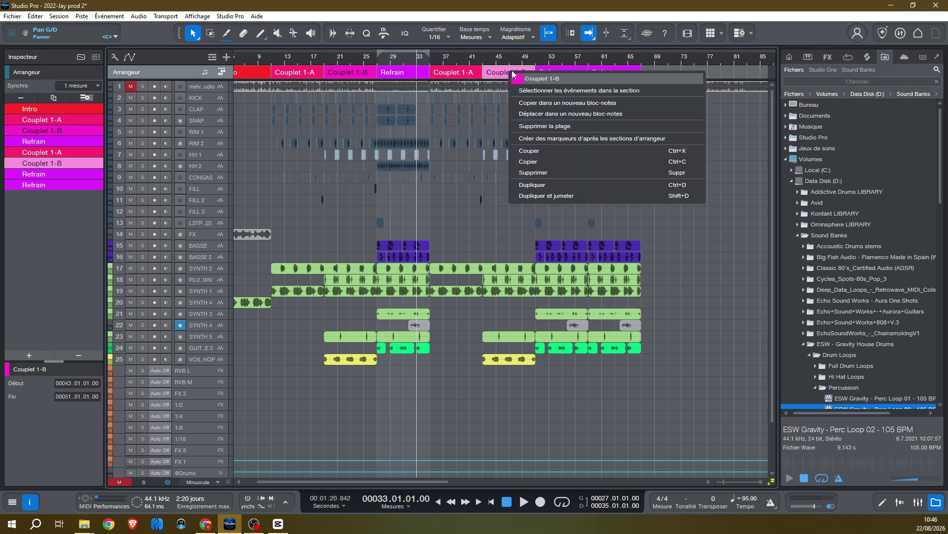
{"action": "left_click", "coordinate": [628, 128]}
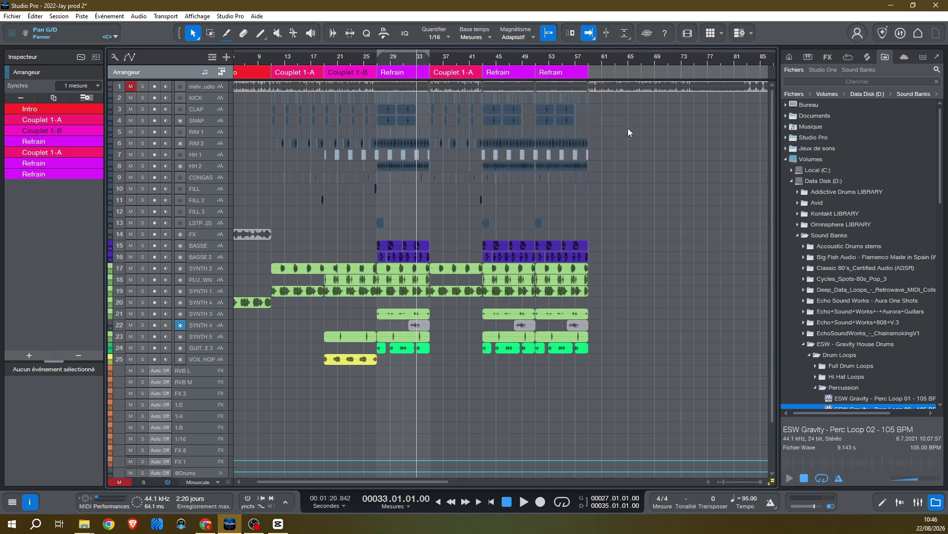
- Play the transition from bar 42, stop playback, and select the second Couplet 1-A and the Refrain starting at bar 43
{"action": "left_click", "coordinate": [479, 55]}
{"action": "key", "text": "space"}
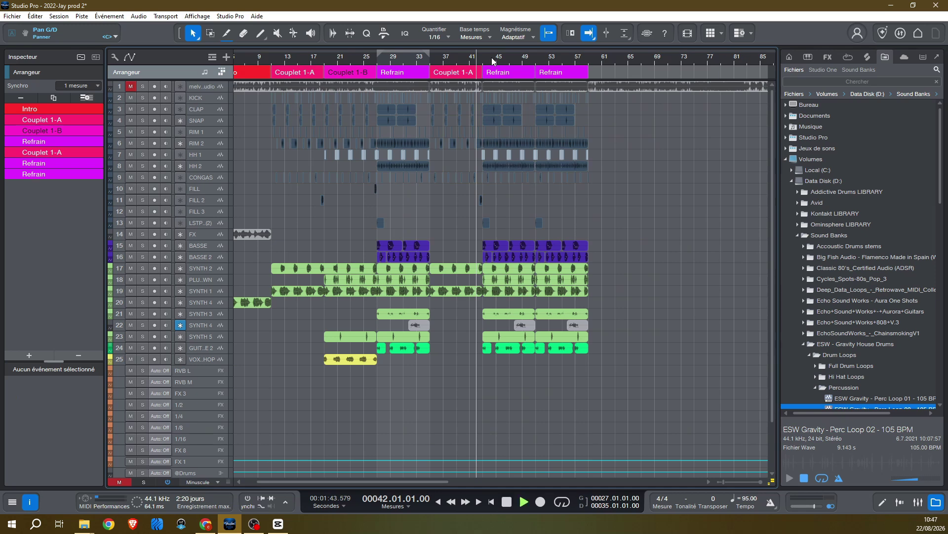
{"action": "key", "text": "space"}
{"action": "left_click", "coordinate": [511, 76]}
{"action": "left_click", "coordinate": [447, 77]}
{"action": "left_click", "coordinate": [517, 77]}
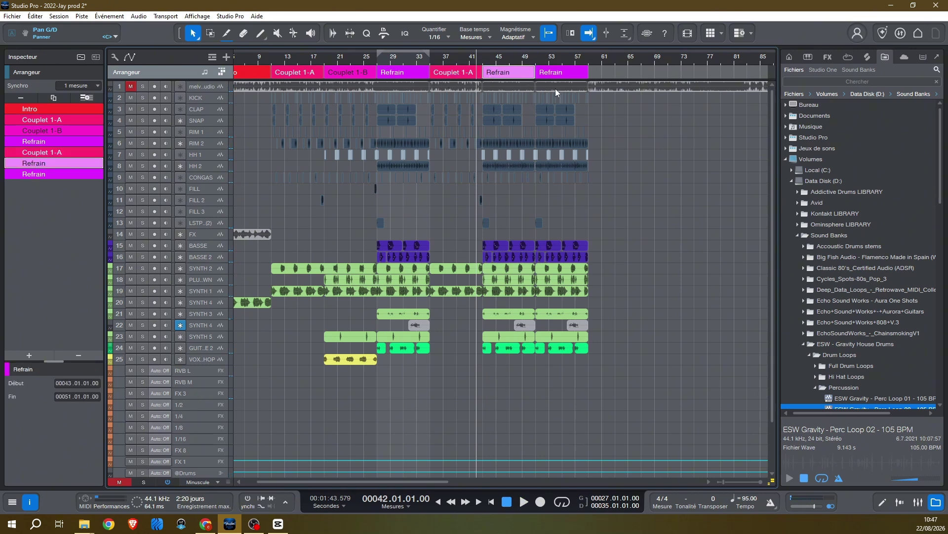
- Copy the Couplet 1-B section to bar 51, inserting it between the last two Refrain sections
{"action": "left_click", "coordinate": [369, 63]}
{"action": "left_click", "coordinate": [359, 74]}
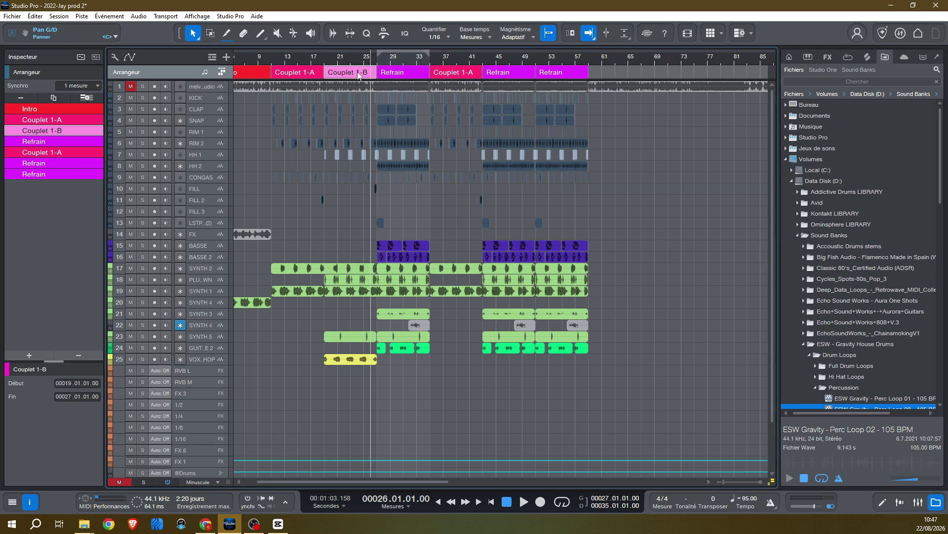
{"action": "mouse_move", "coordinate": [400, 74]}
{"action": "left_mouse_down"}
{"action": "mouse_move", "coordinate": [651, 79]}
{"action": "mouse_move", "coordinate": [535, 77]}
{"action": "left_mouse_up"}
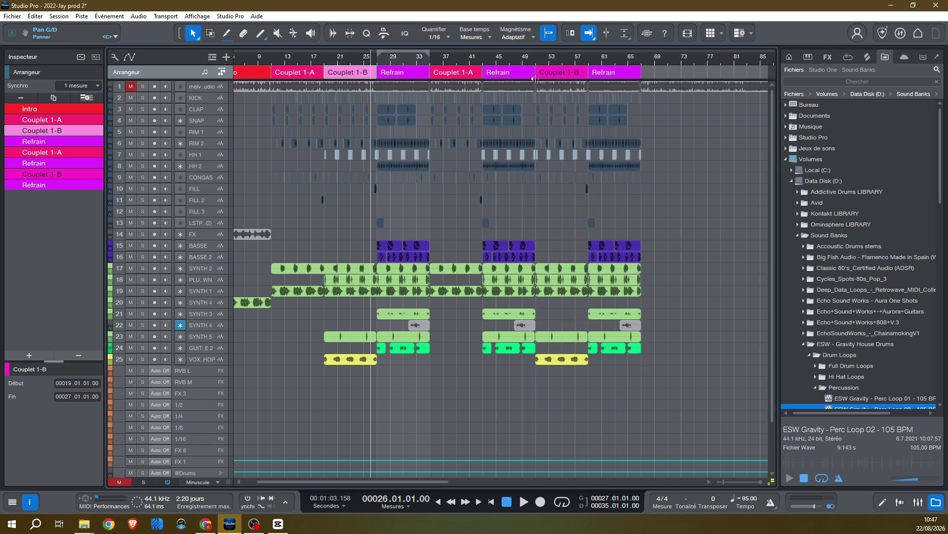
- Play the rearranged song from bar 45 in the second Refrain and stop playback
{"action": "left_click", "coordinate": [498, 62]}
{"action": "key", "text": "space"}
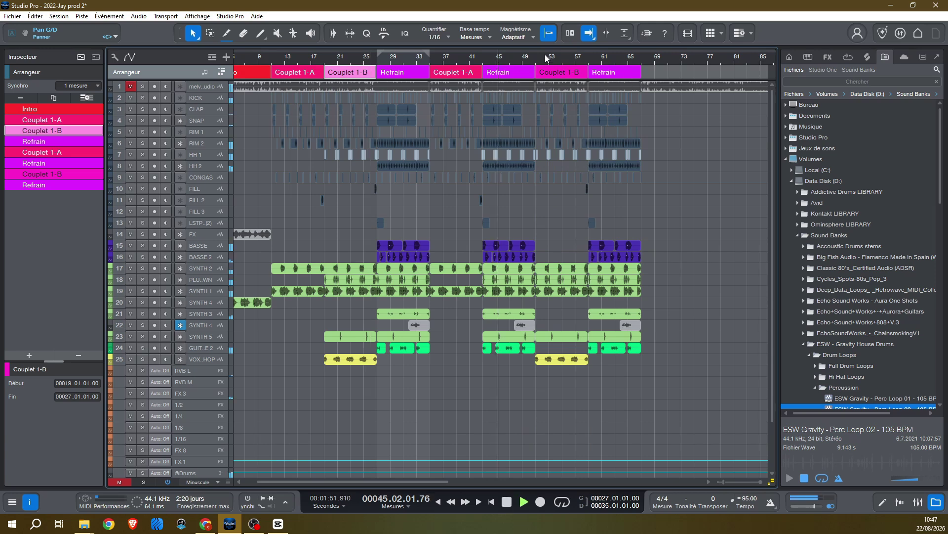
{"action": "left_click_drag", "start_coordinate": [541, 54], "coordinate": [587, 50]}
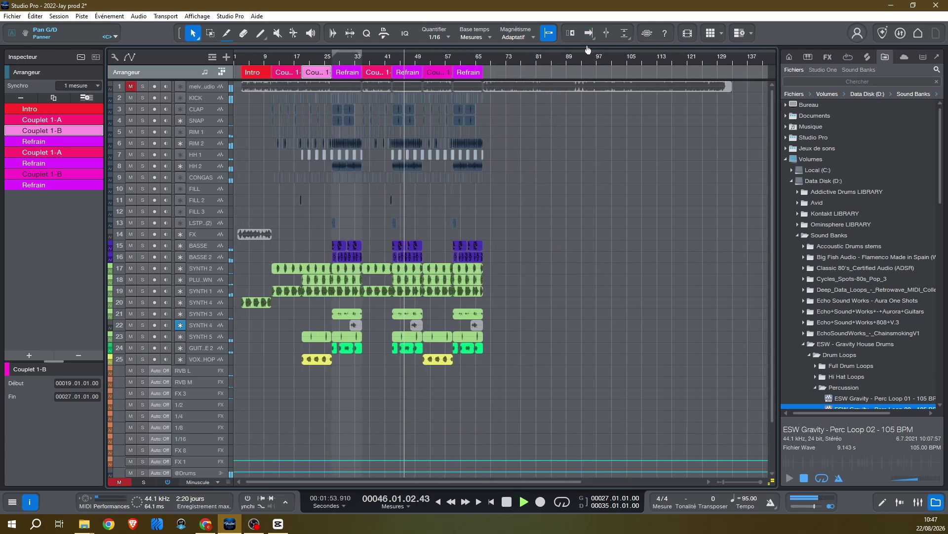
{"action": "key", "text": "space"}
- Copy the Intro section to bar 67 after the last Refrain, then play the transition from bar 65 and stop
{"action": "left_click_drag", "start_coordinate": [252, 72], "coordinate": [523, 74]}
{"action": "double_click", "coordinate": [476, 57]}
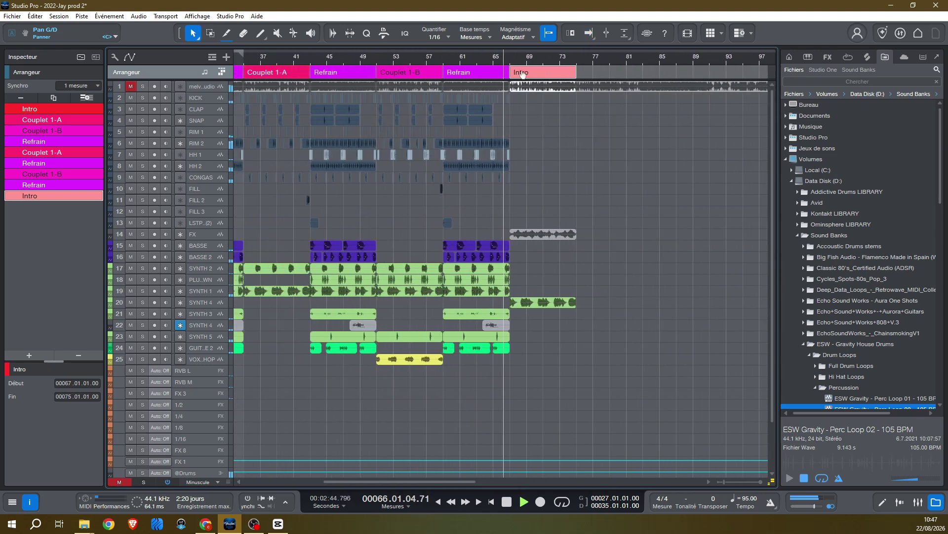
{"action": "key", "text": "f"}
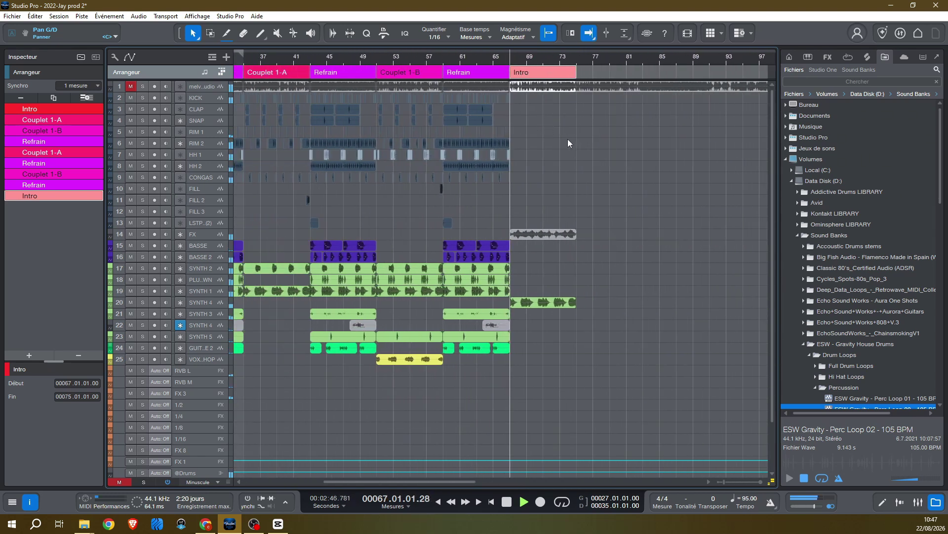
{"action": "key", "text": "space"}
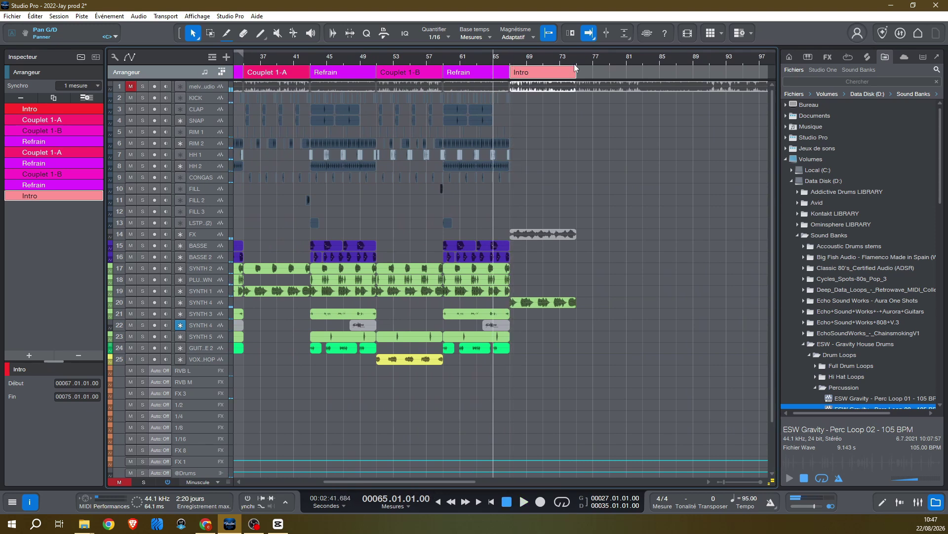
- Select the first Couplet 1-A and Couplet 1-B sections together and copy them to bar 89
{"action": "left_click_drag", "start_coordinate": [570, 61], "coordinate": [587, 48]}
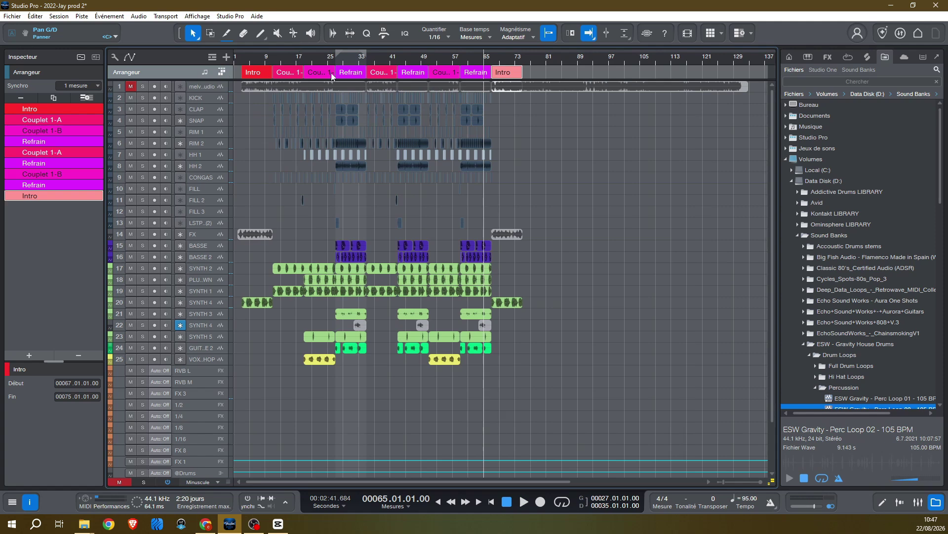
{"action": "left_click", "coordinate": [287, 75]}
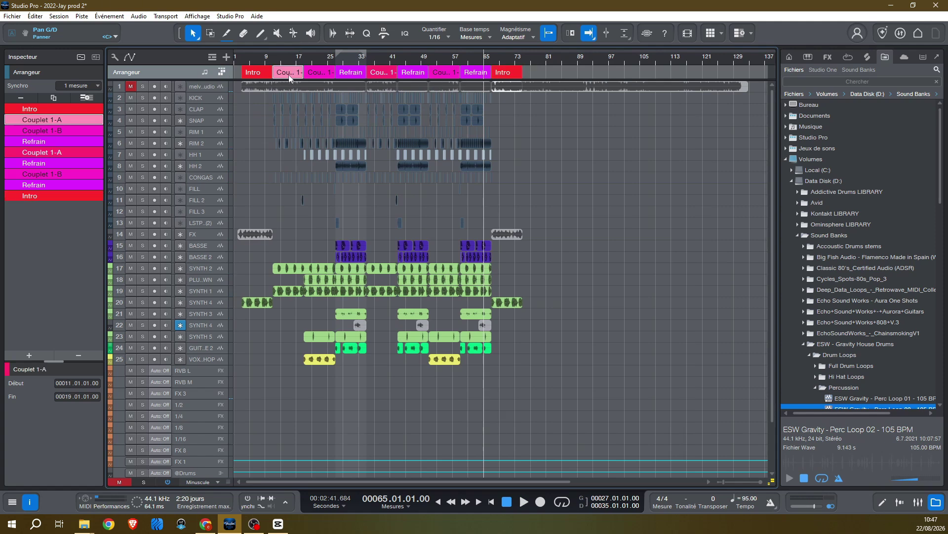
{"action": "left_click", "coordinate": [313, 75], "text": "shift"}
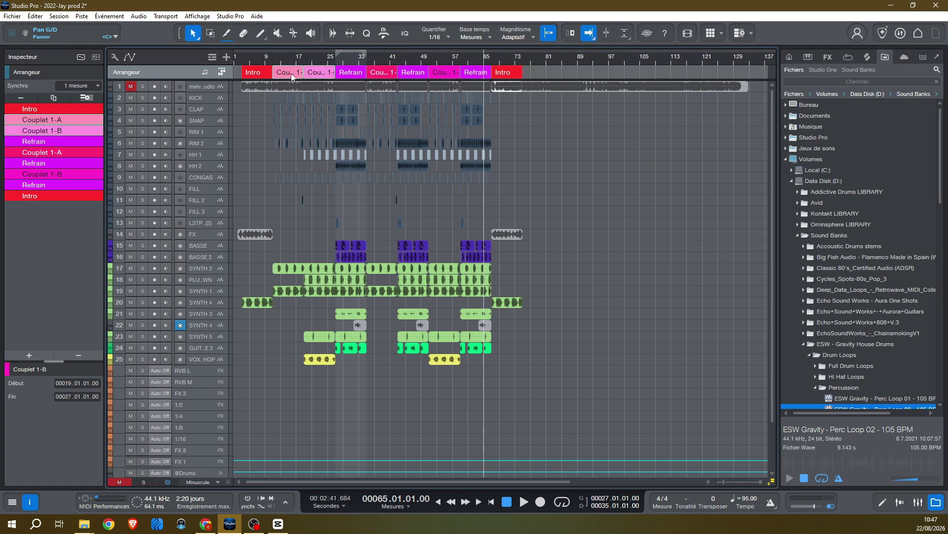
{"action": "left_click_drag", "start_coordinate": [292, 77], "coordinate": [596, 73]}
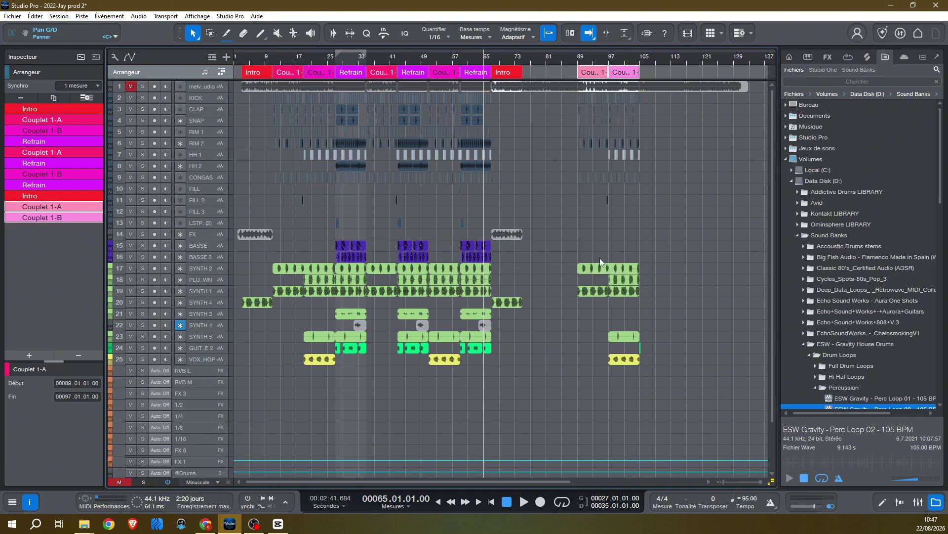